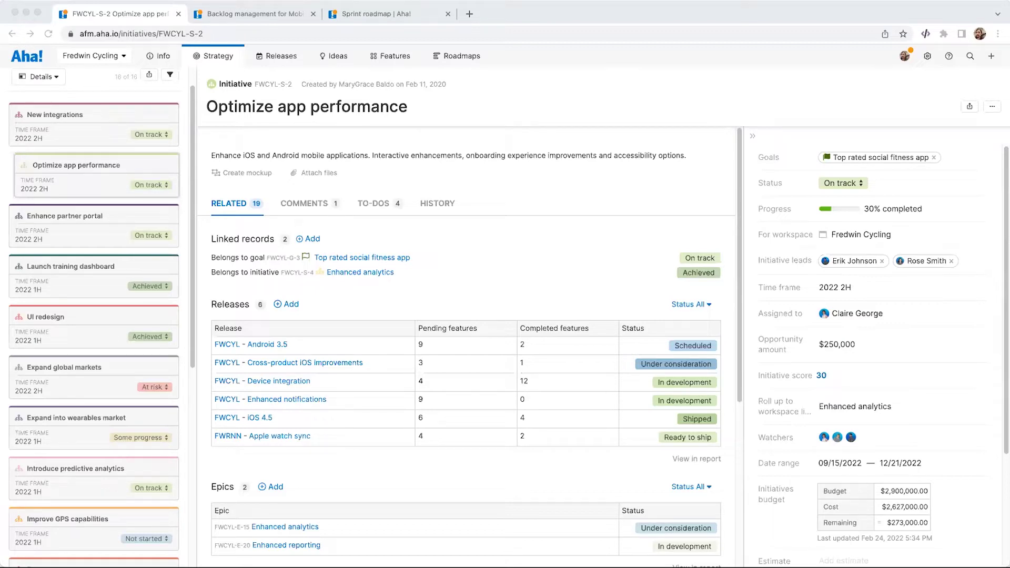
Step: Open the Strategy menu listing the Foundation, Market and Imperatives pages
click(199, 59)
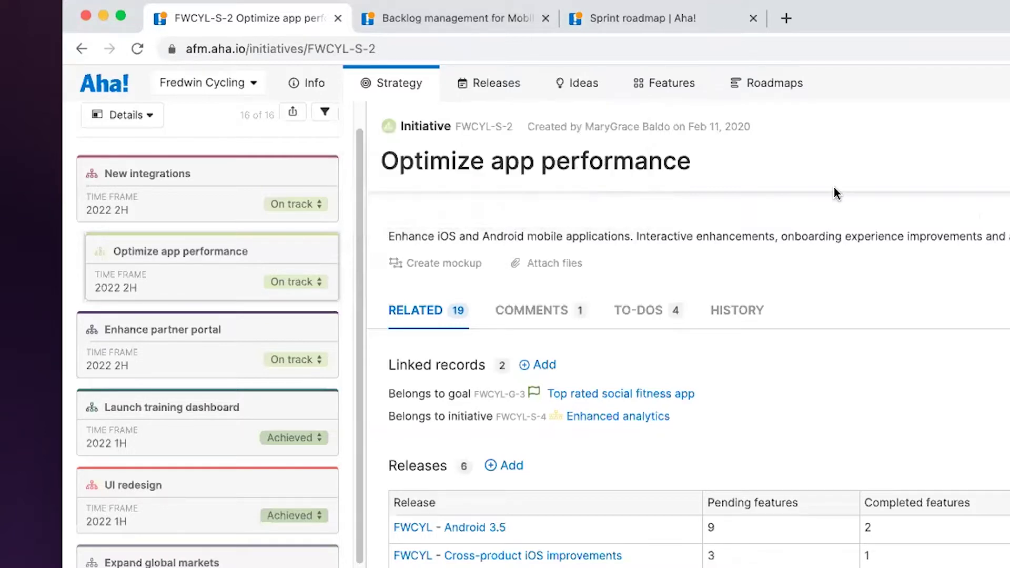
mouse_move(390, 104)
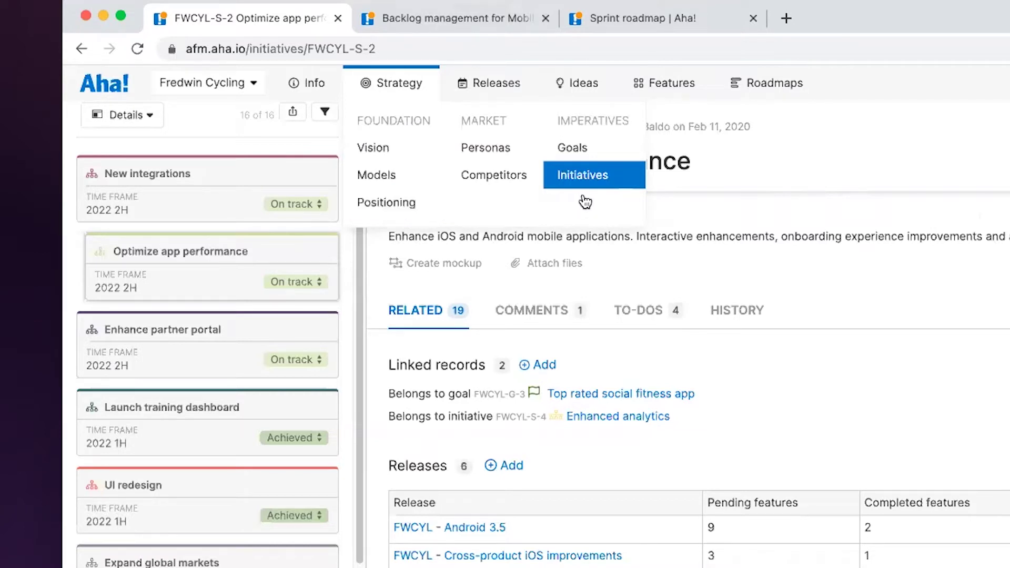
click(587, 155)
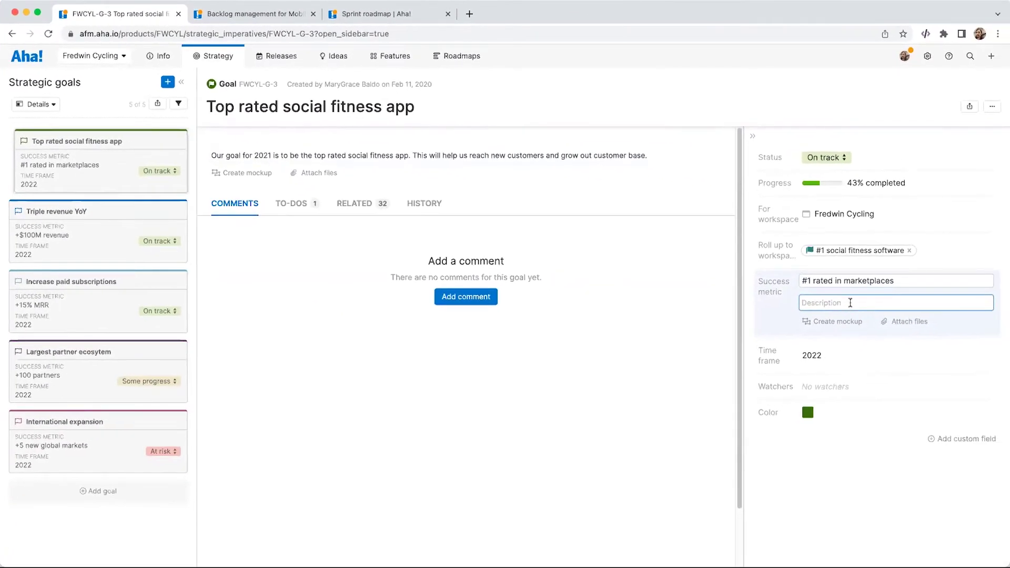
click(826, 281)
click(768, 211)
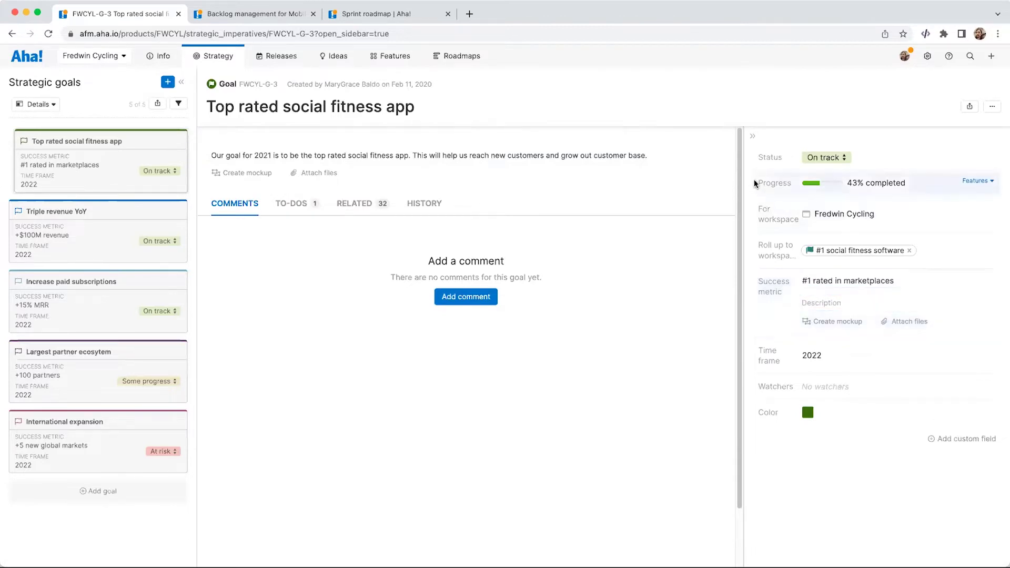
mouse_move(234, 58)
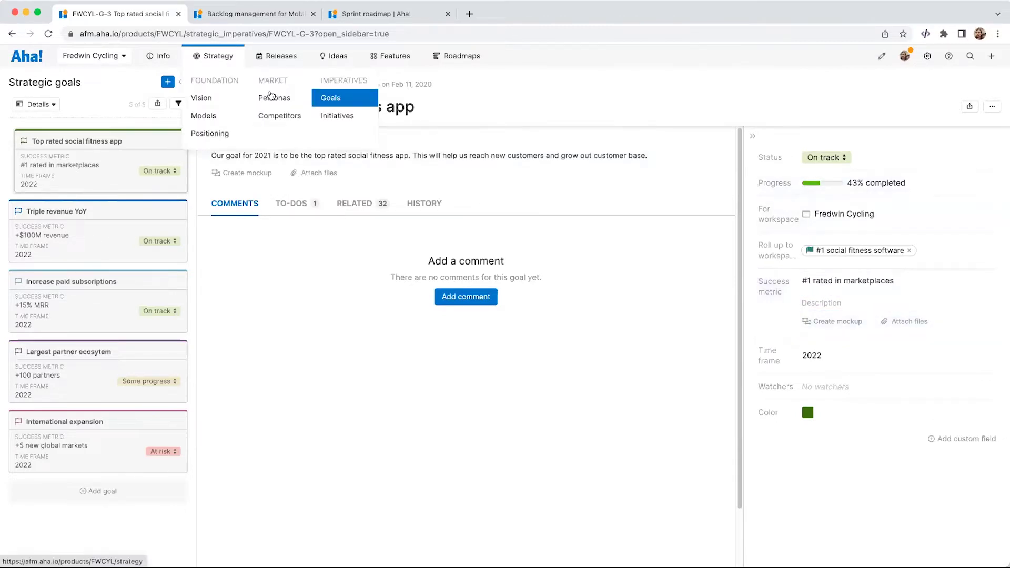
click(339, 119)
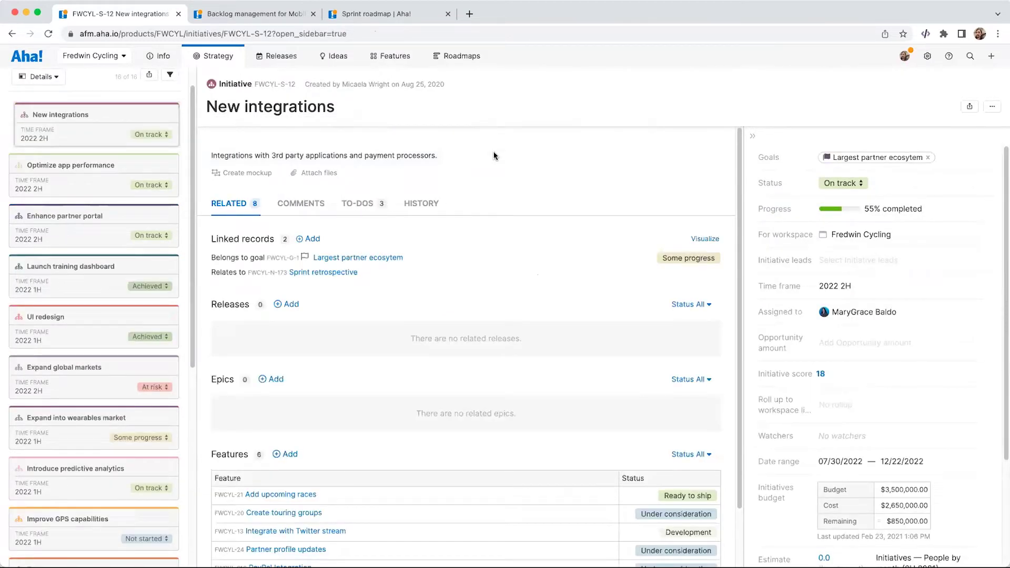
click(87, 186)
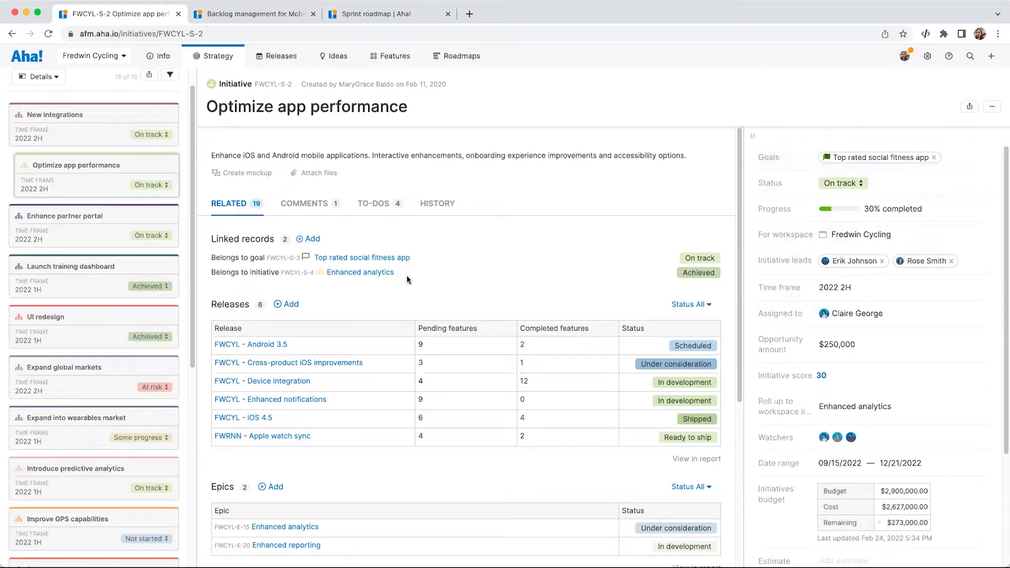
Step: Review the 'Optimize app performance' initiative's budget and briefly check its share and export options
scroll(408, 279, down, 2)
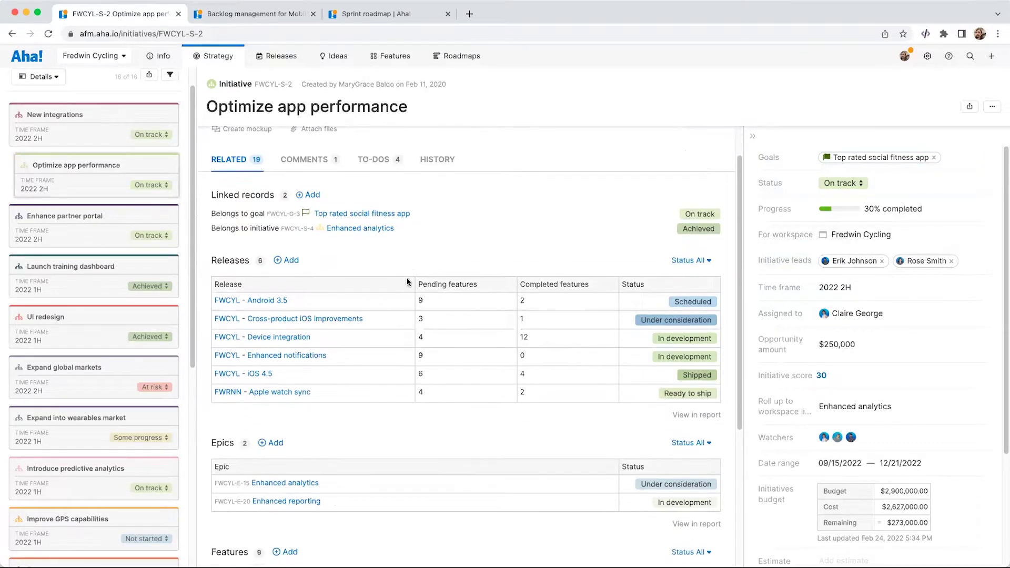
scroll(407, 281, down, 6)
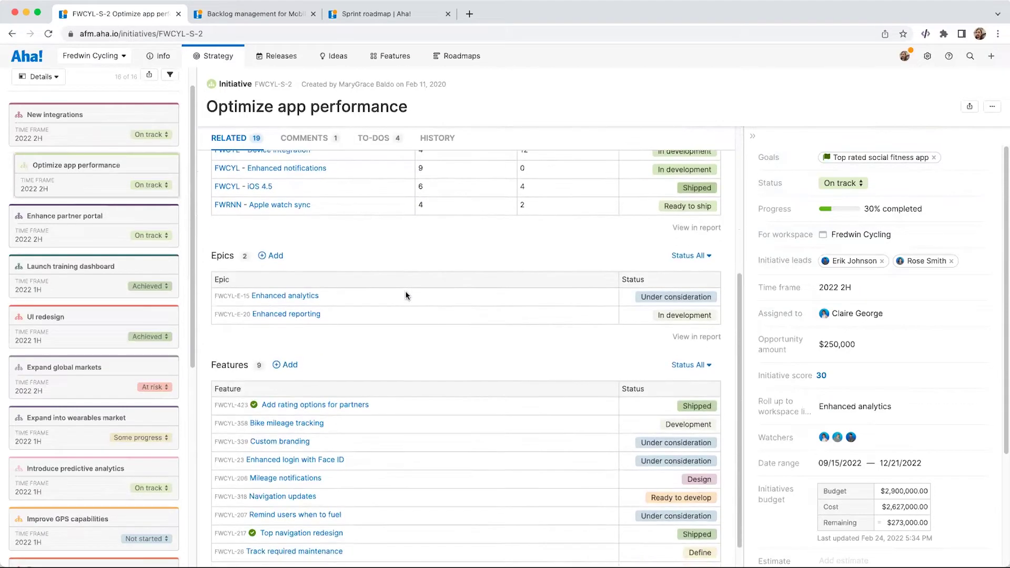
scroll(407, 295, up, 8)
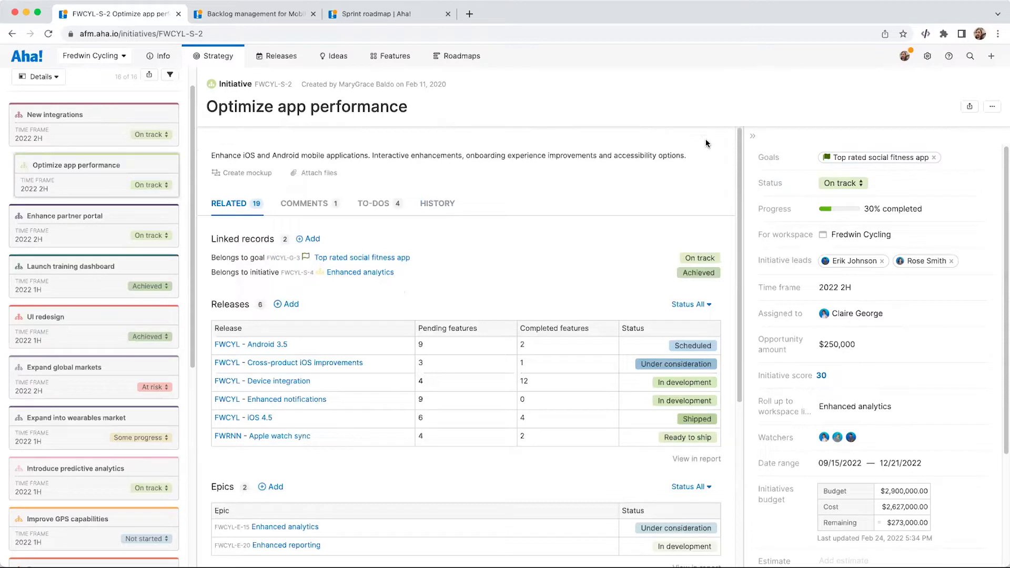
click(970, 107)
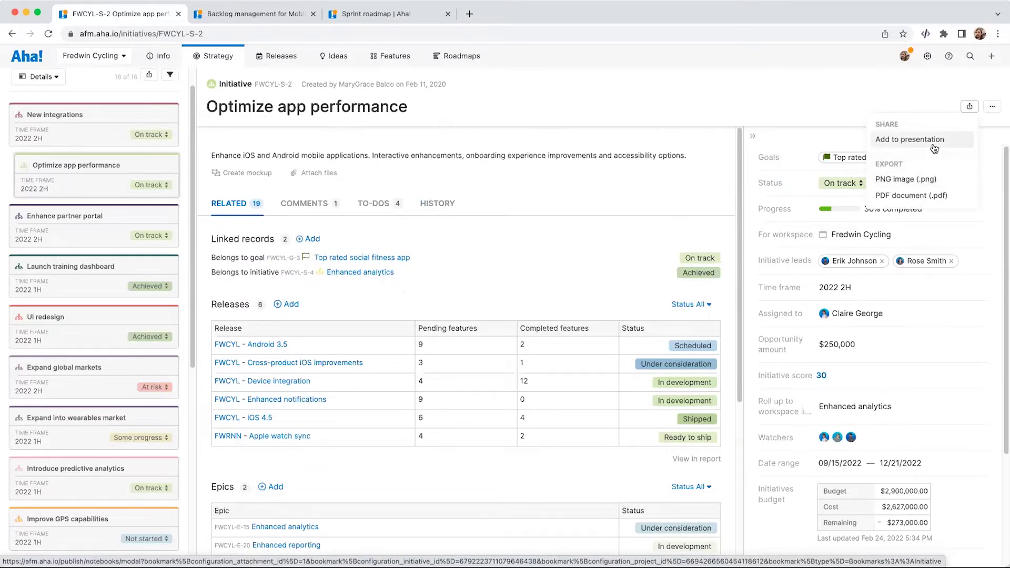
click(633, 80)
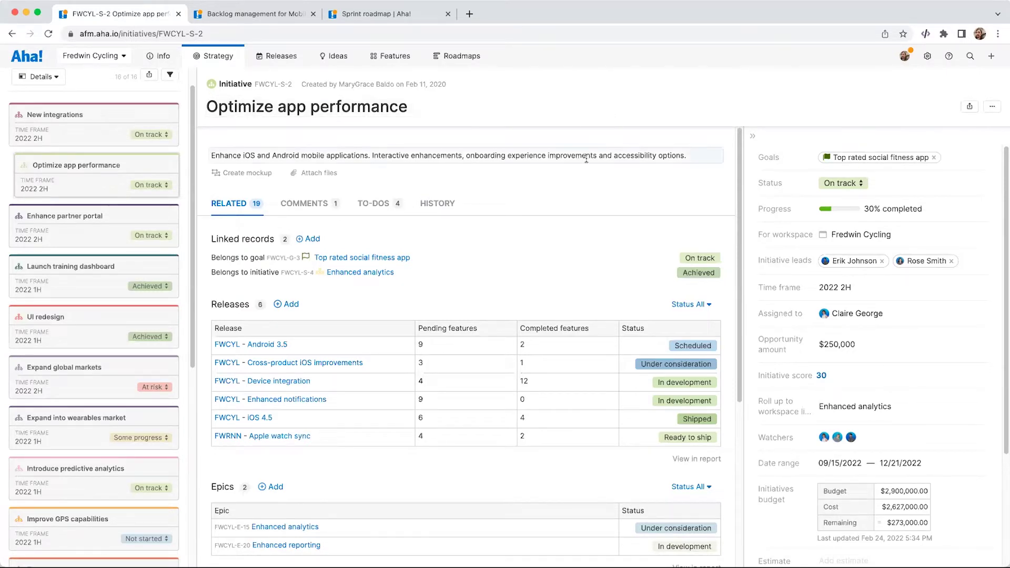
Step: Bring up the Features menu of board, list and workflow views
scroll(590, 156, down, 5)
scroll(790, 163, down, 3)
scroll(834, 173, up, 3)
scroll(514, 232, up, 5)
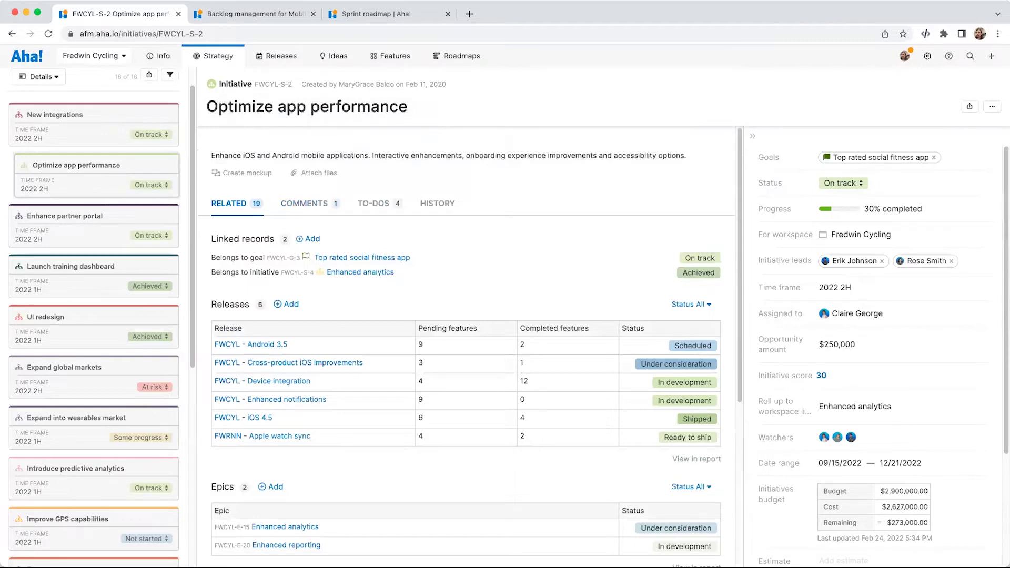
click(550, 100)
mouse_move(395, 66)
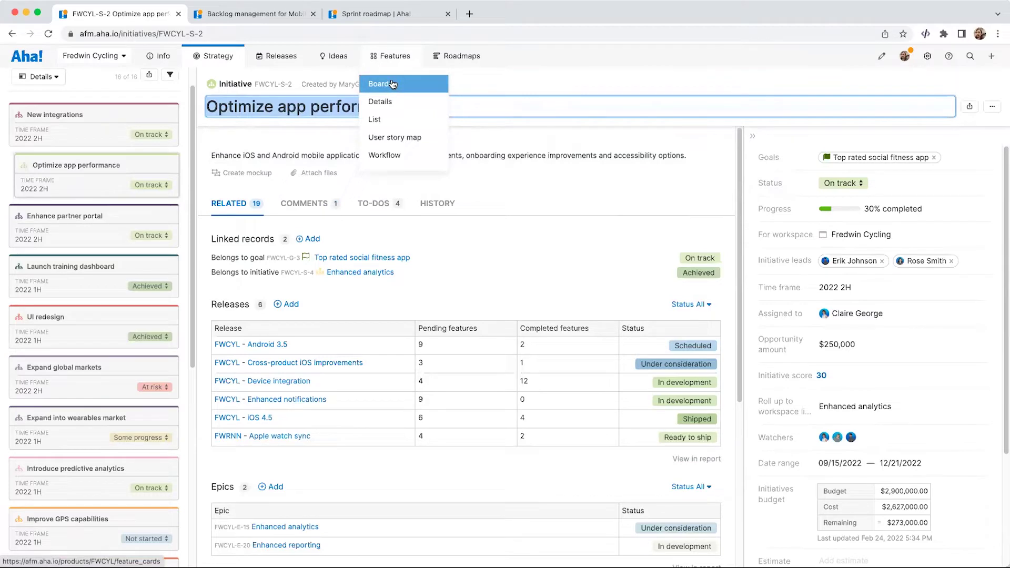
Step: Open the Features board and the FWCYL-573 'Track friends in real time' card under Mobile 6.0
click(392, 84)
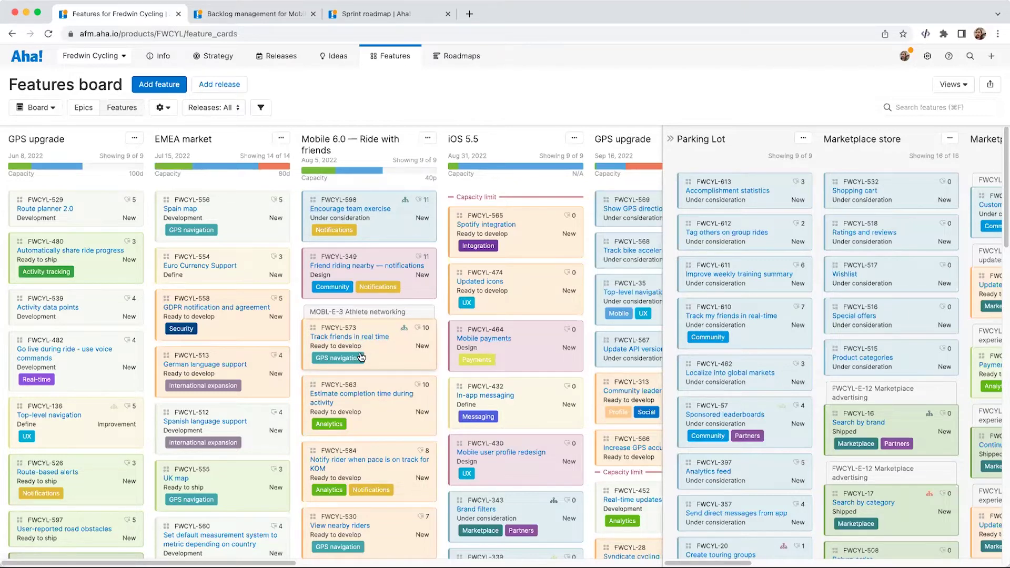
click(394, 347)
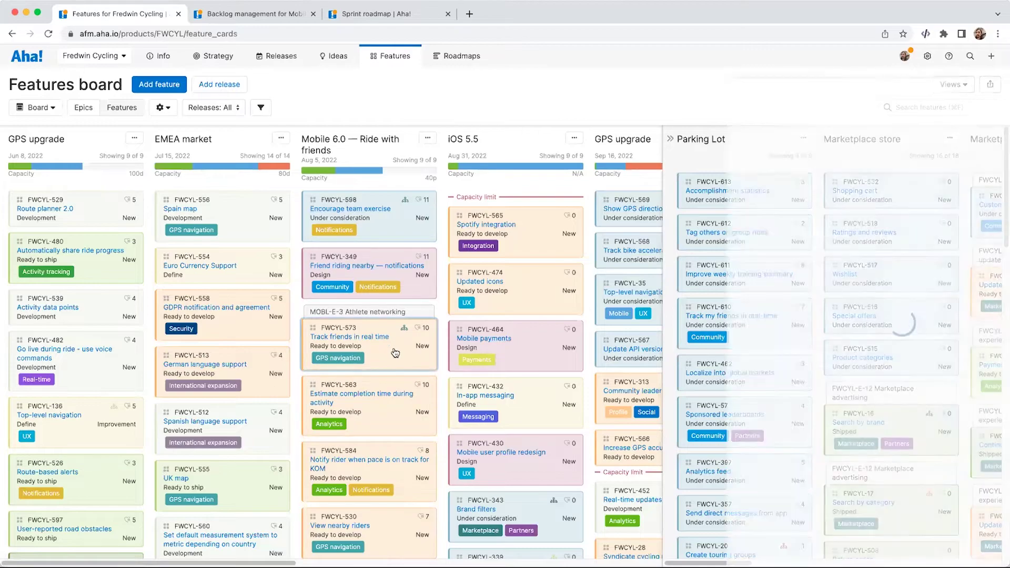
Step: Review the 'Track friends in real time' feature's description and details
mouse_move(963, 342)
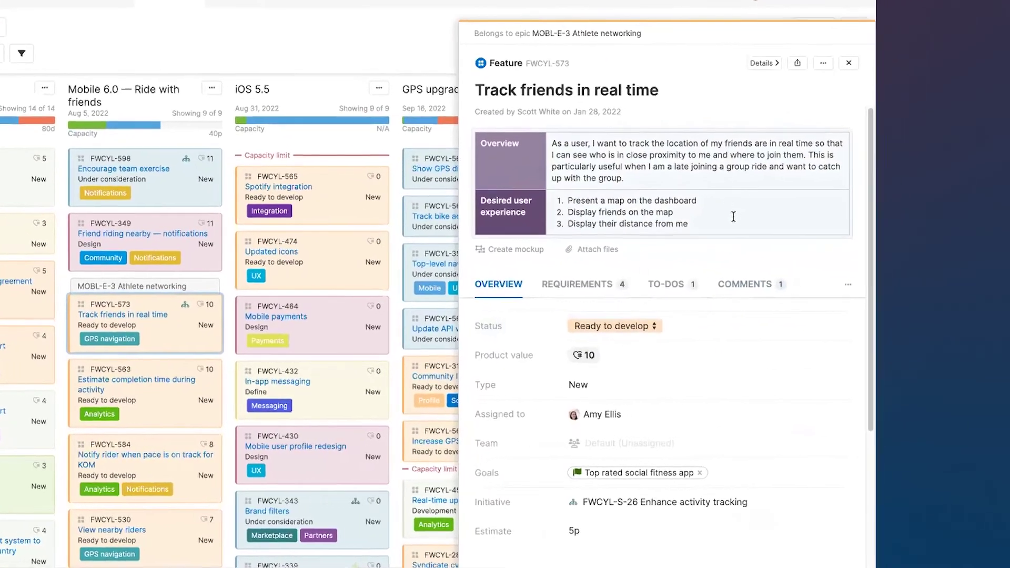
click(733, 216)
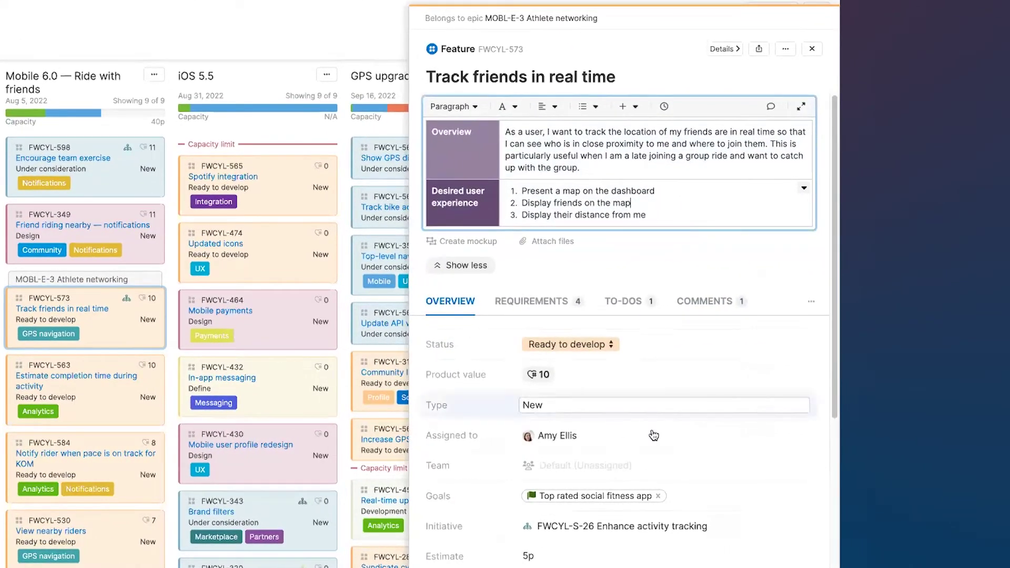
scroll(654, 436, down, 3)
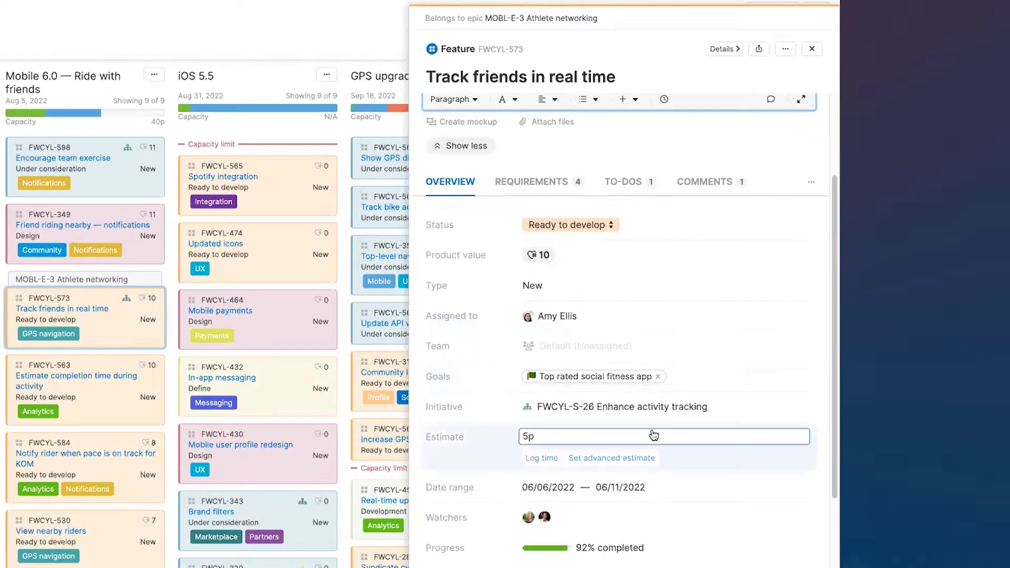
scroll(654, 435, down, 3)
scroll(654, 435, up, 6)
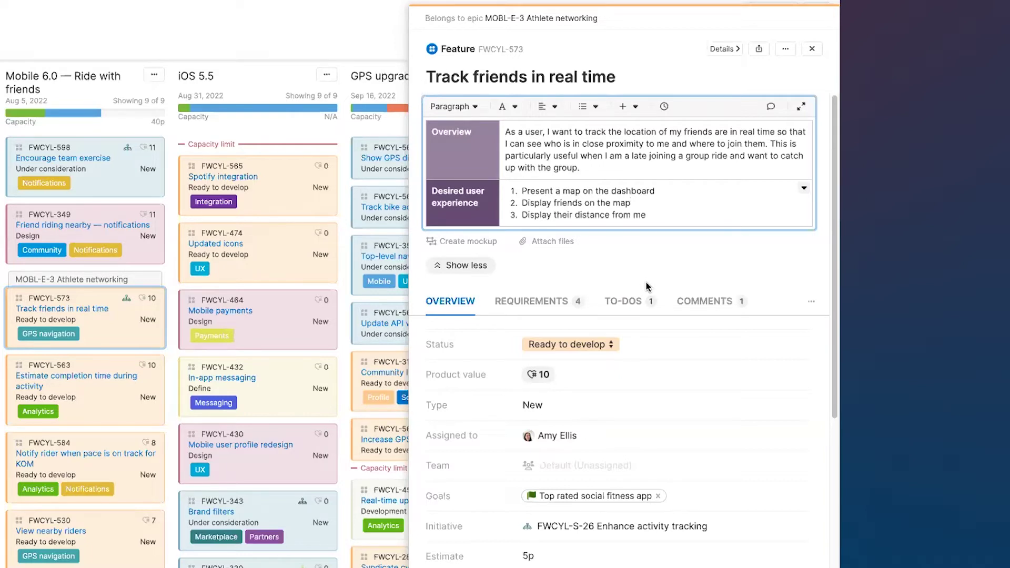
scroll(648, 287, down, 1)
scroll(648, 286, up, 1)
scroll(653, 306, down, 1)
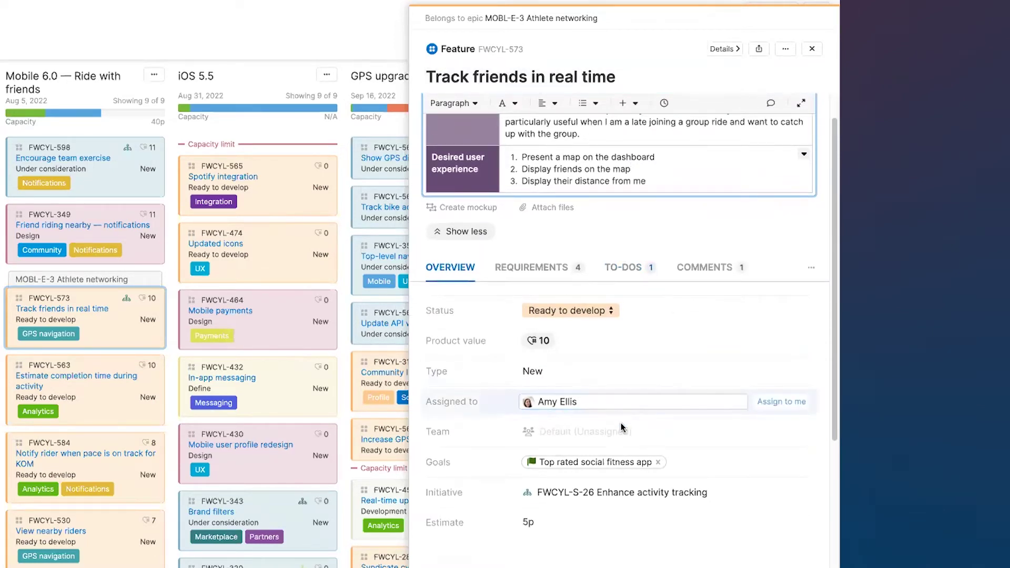
Step: Set the feature's team to Mobile, showing Ready for development
click(611, 433)
click(604, 441)
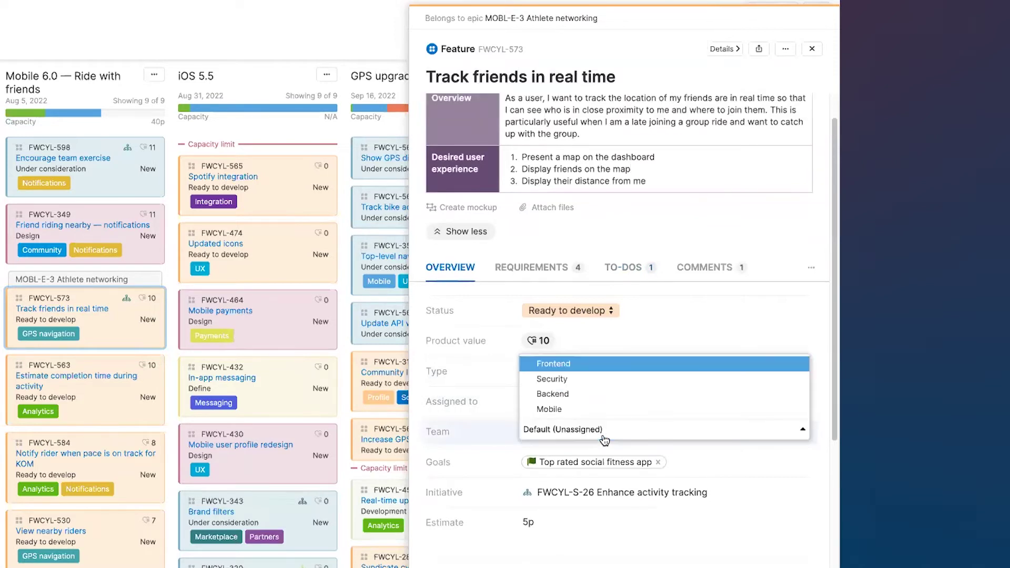
click(600, 414)
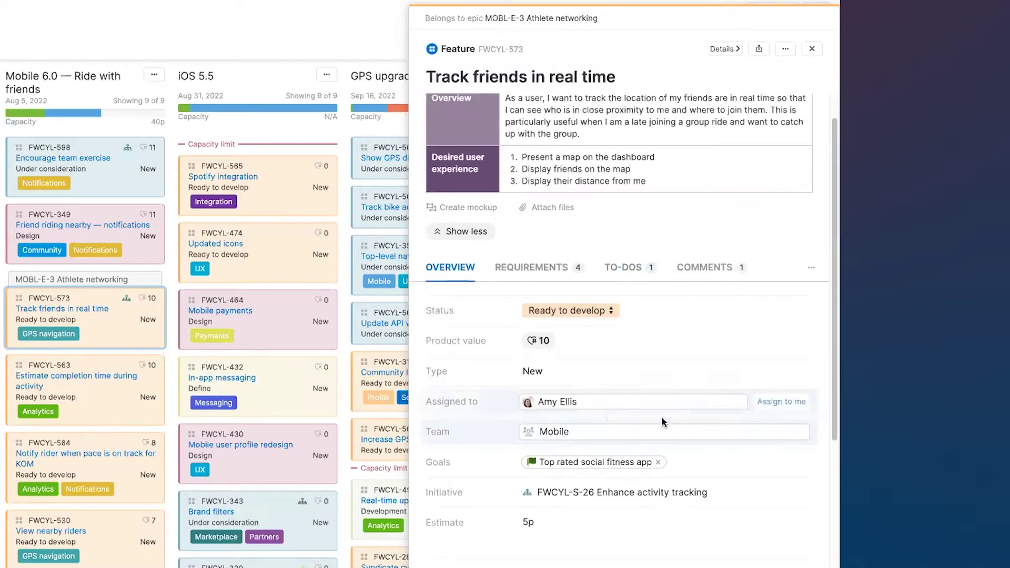
scroll(663, 418, down, 1)
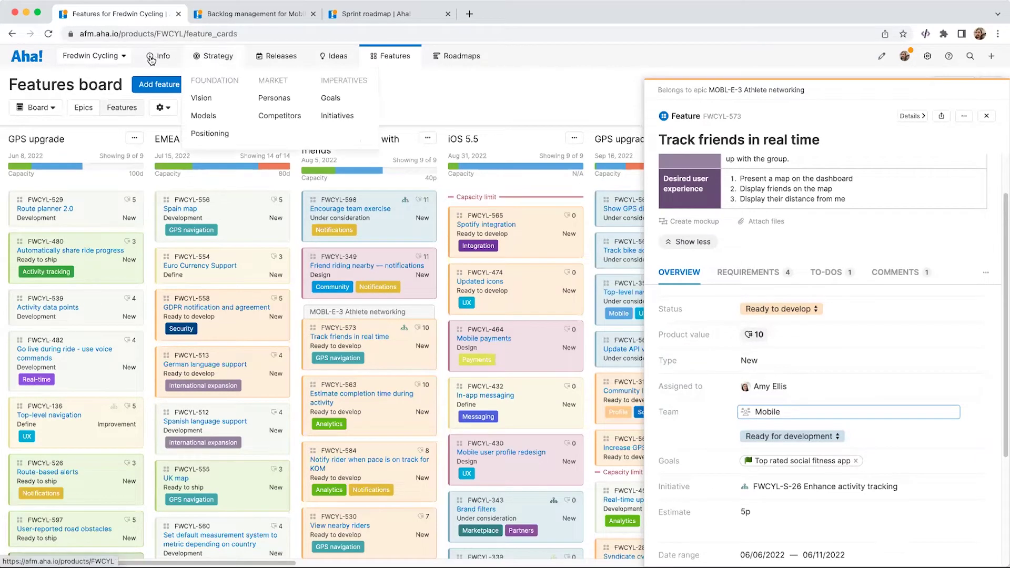
Step: Close the feature details and open the Fredwin Cycling workspace switcher
mouse_move(206, 55)
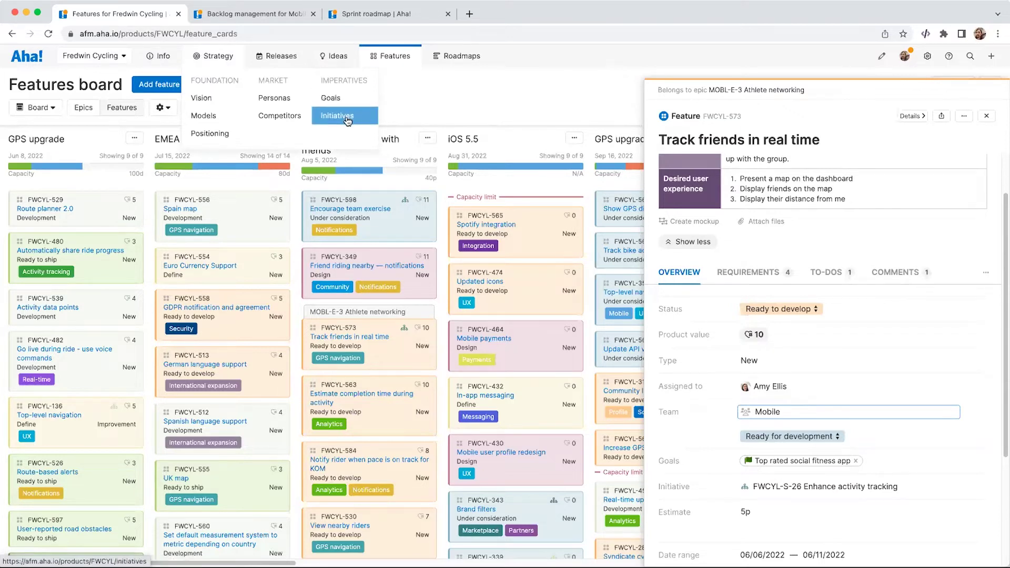
click(782, 511)
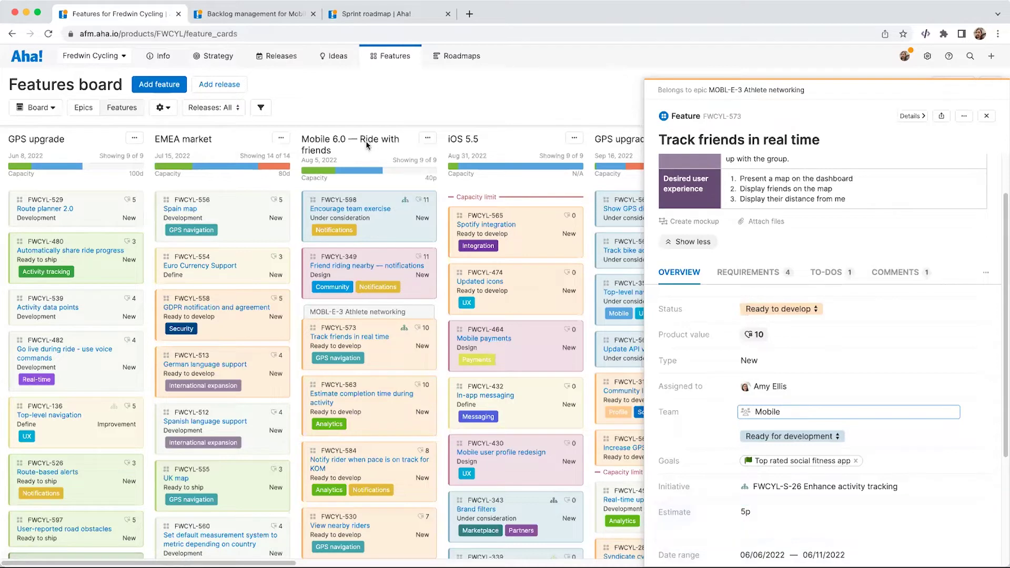
mouse_move(368, 63)
click(595, 104)
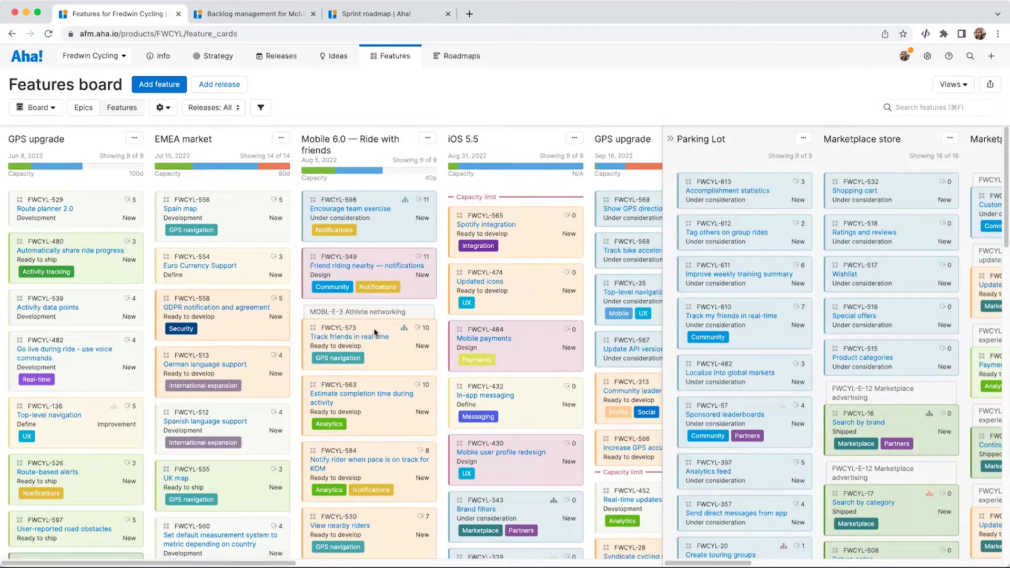
click(123, 56)
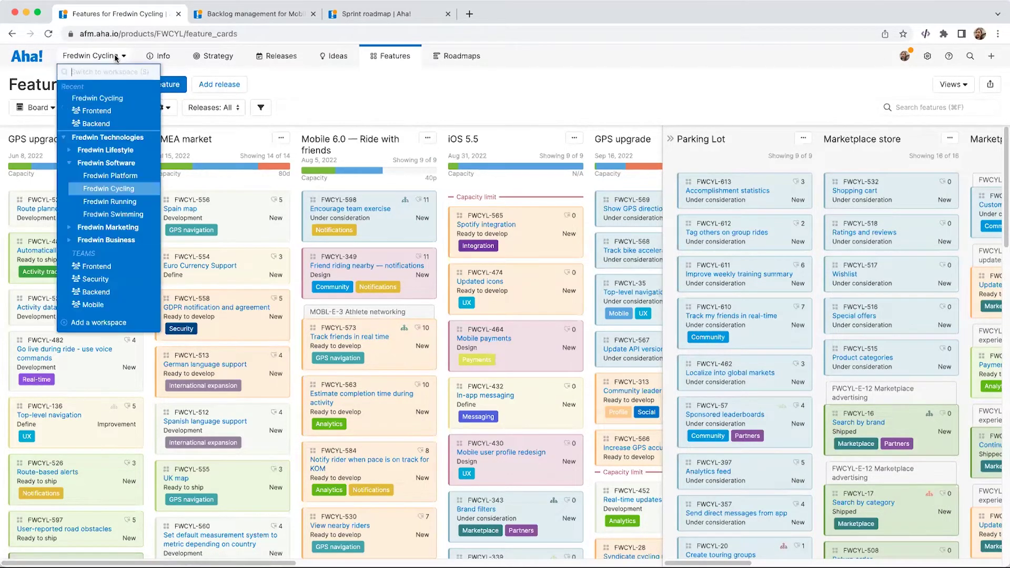
Step: Switch to the Mobile workspace and go to Plan > Backlog management
click(94, 308)
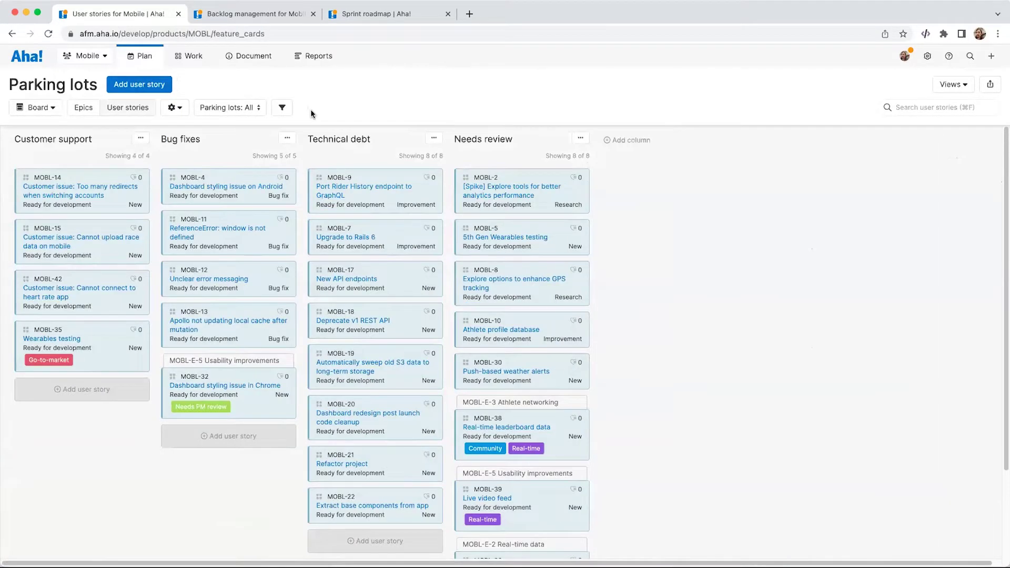
click(140, 62)
click(158, 107)
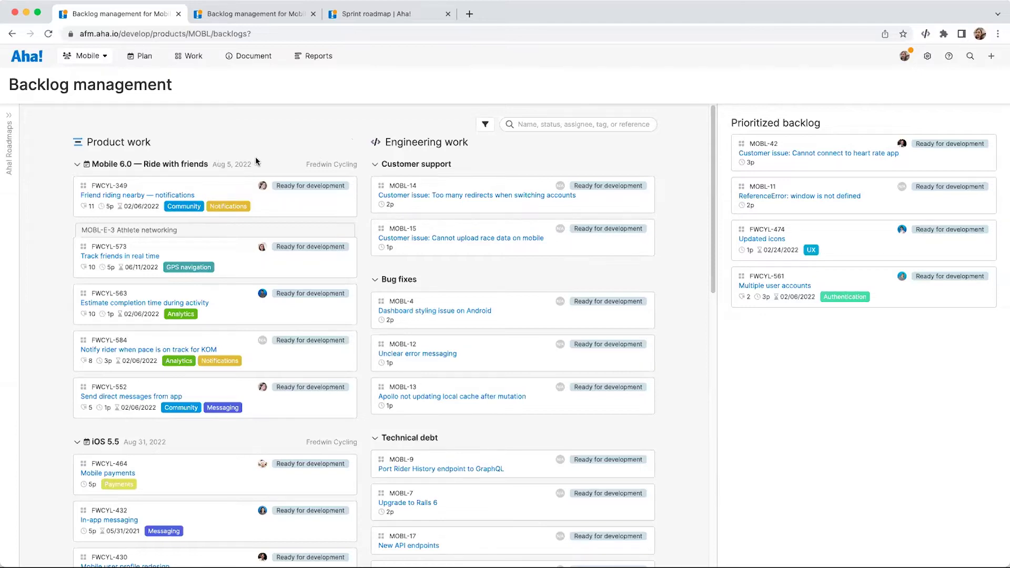
Step: Open the FWCYL-573 'Track friends in real time' card from Mobile 6.0 product work
scroll(255, 157, down, 1)
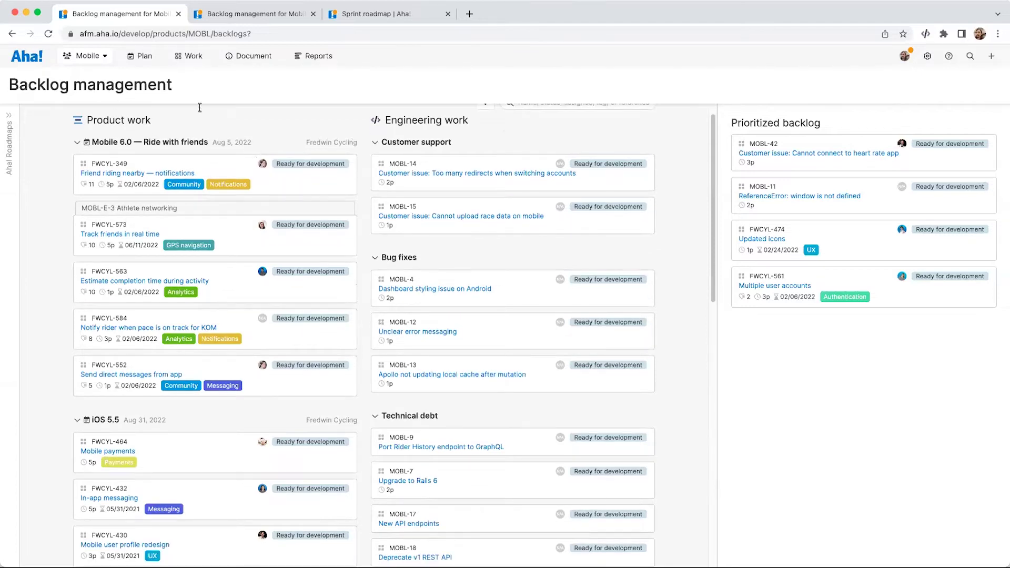
scroll(166, 117, up, 1)
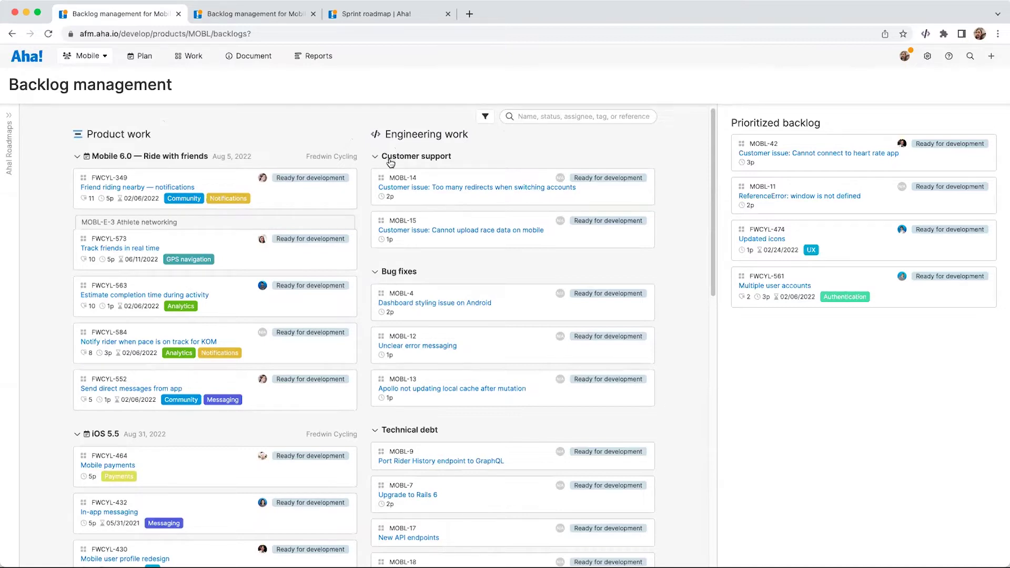
scroll(497, 162, up, 1)
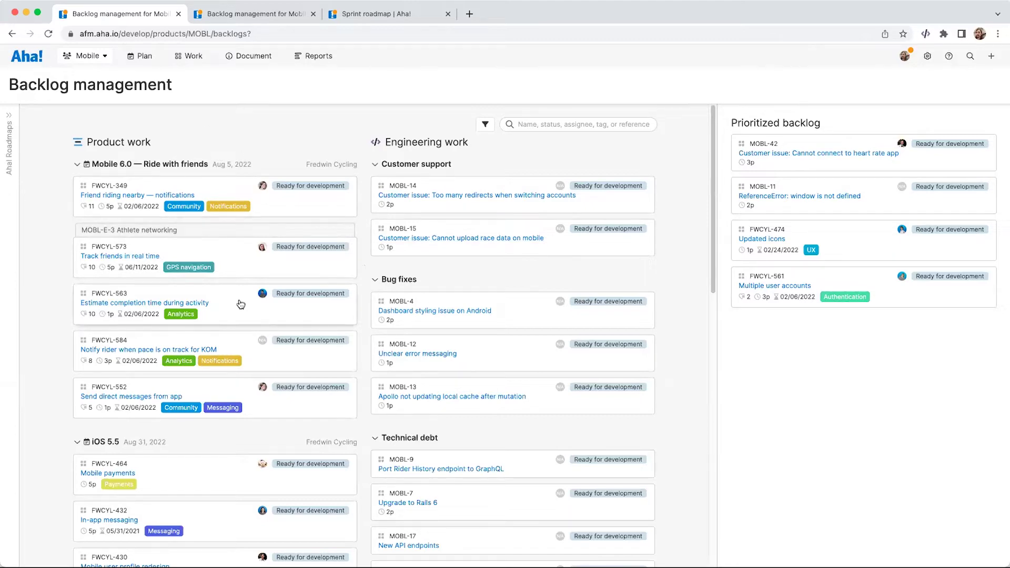
click(240, 258)
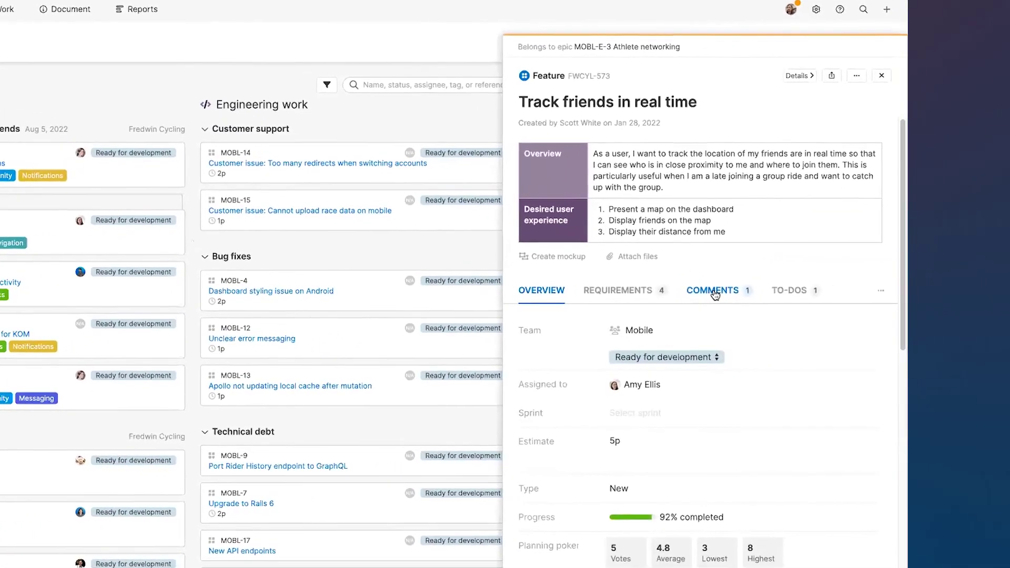
Step: Review the feature's Overview fields, including its 5p estimate
scroll(698, 330, down, 1)
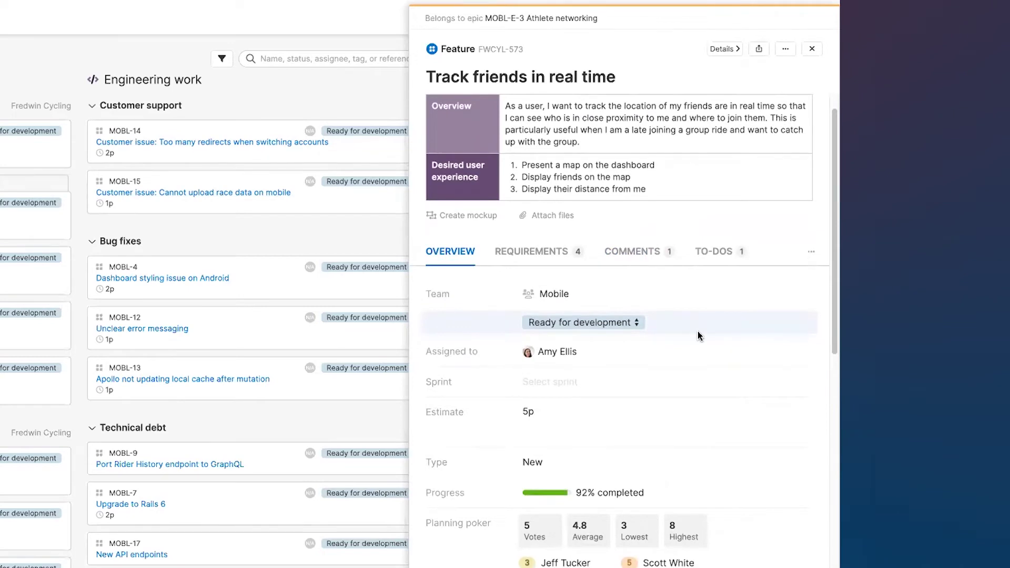
scroll(698, 331, up, 1)
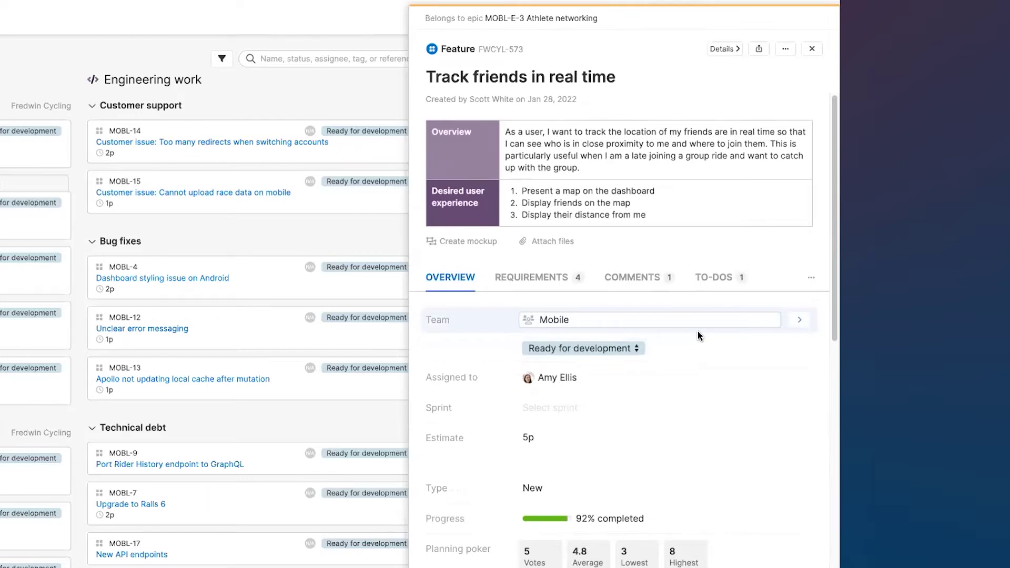
scroll(696, 337, down, 3)
click(695, 347)
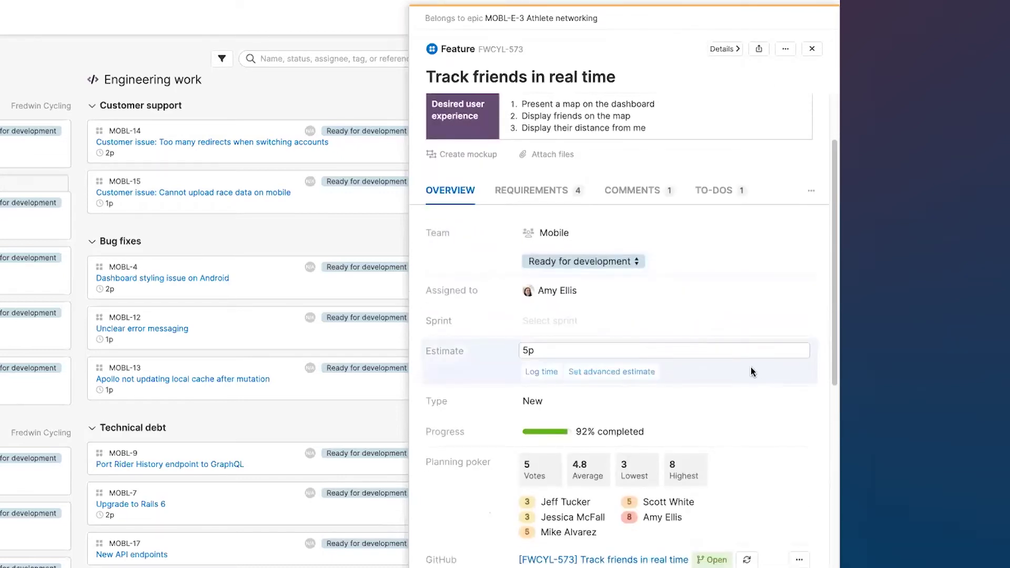
scroll(752, 372, up, 3)
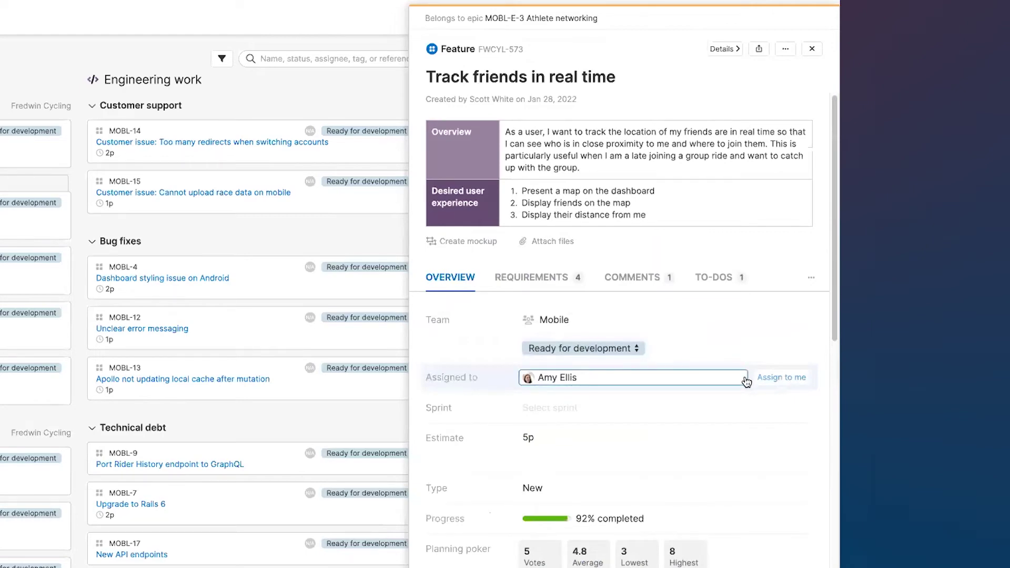
scroll(744, 376, down, 3)
scroll(744, 377, down, 10)
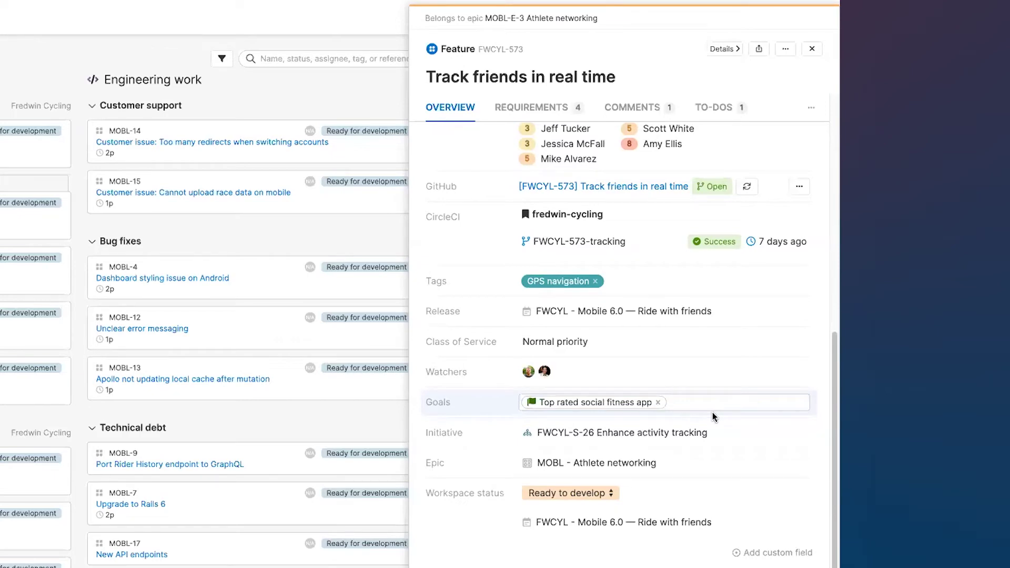
scroll(713, 412, up, 10)
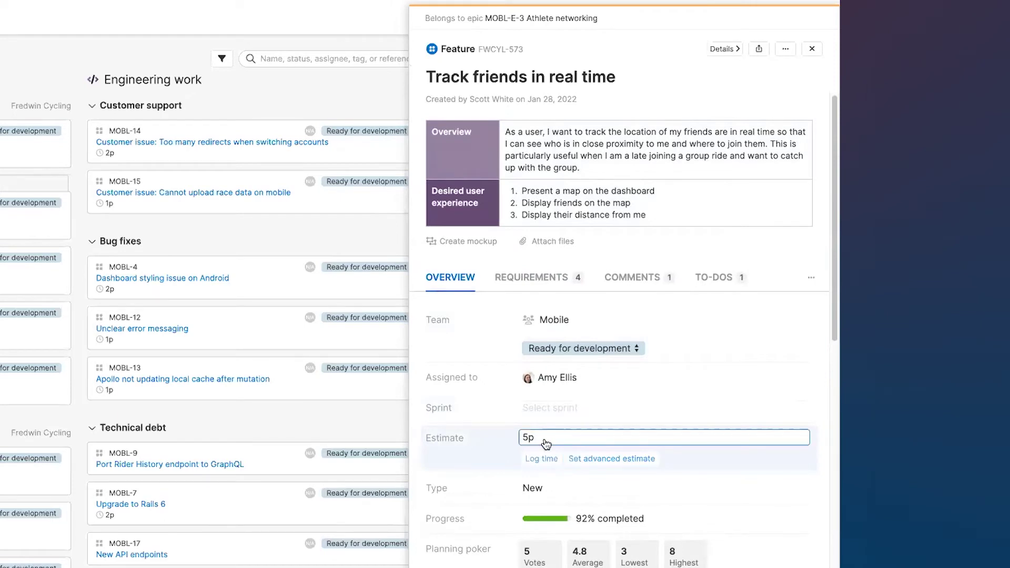
Step: Assign the 'route to my friends' requirement to the Frontend team, then close the details
click(570, 290)
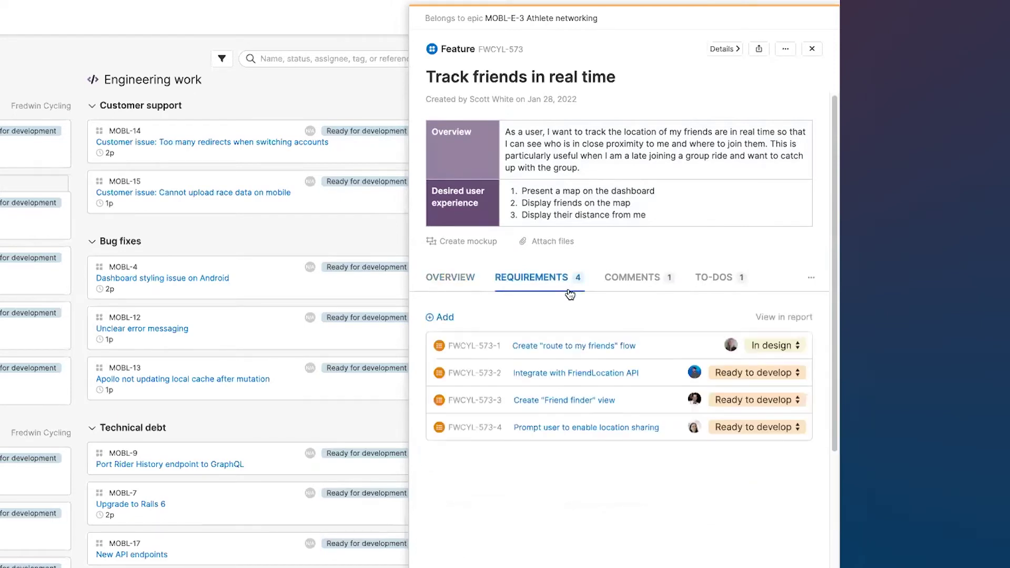
click(536, 346)
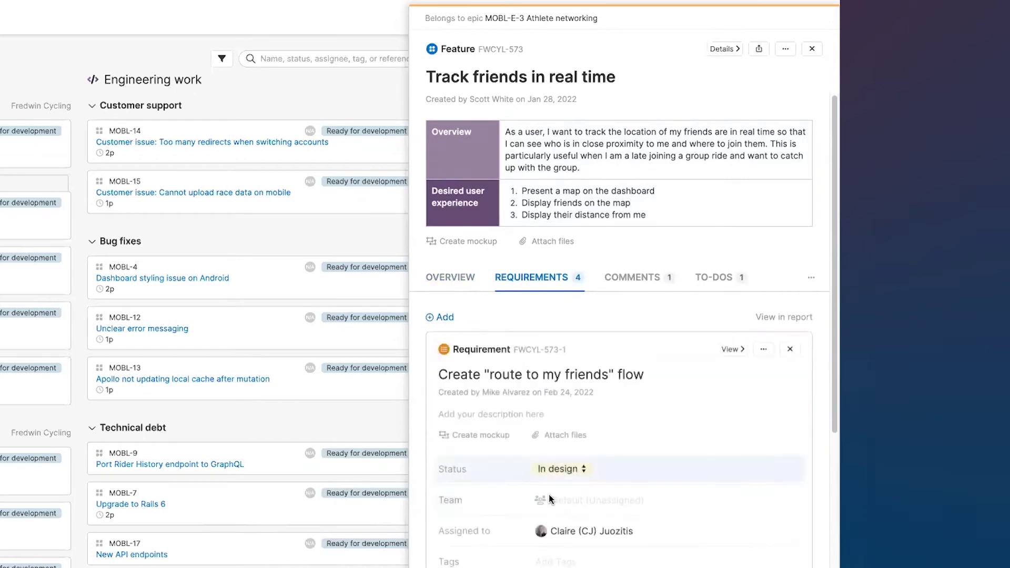
scroll(589, 489, down, 1)
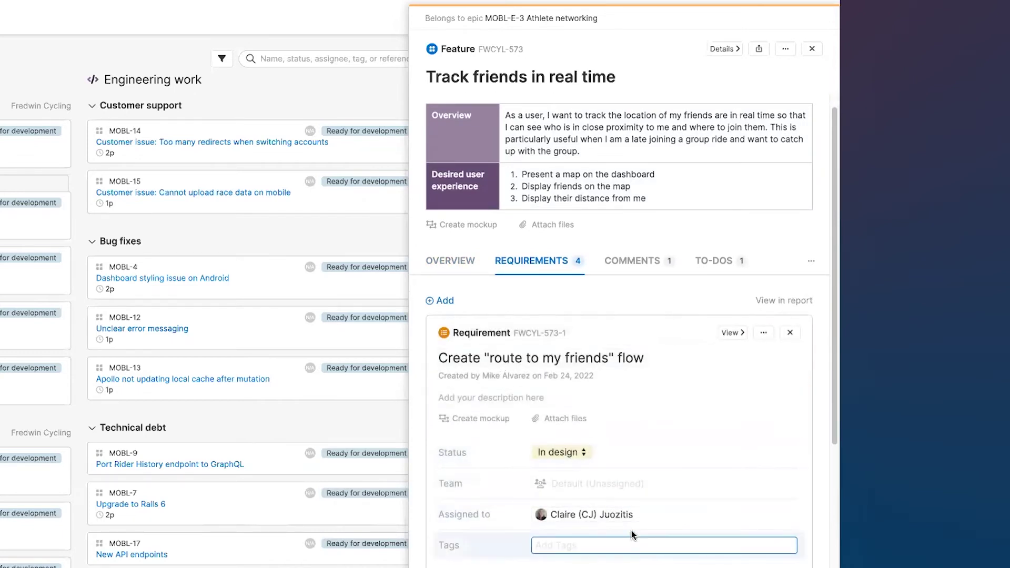
click(592, 483)
click(606, 411)
click(790, 311)
click(457, 251)
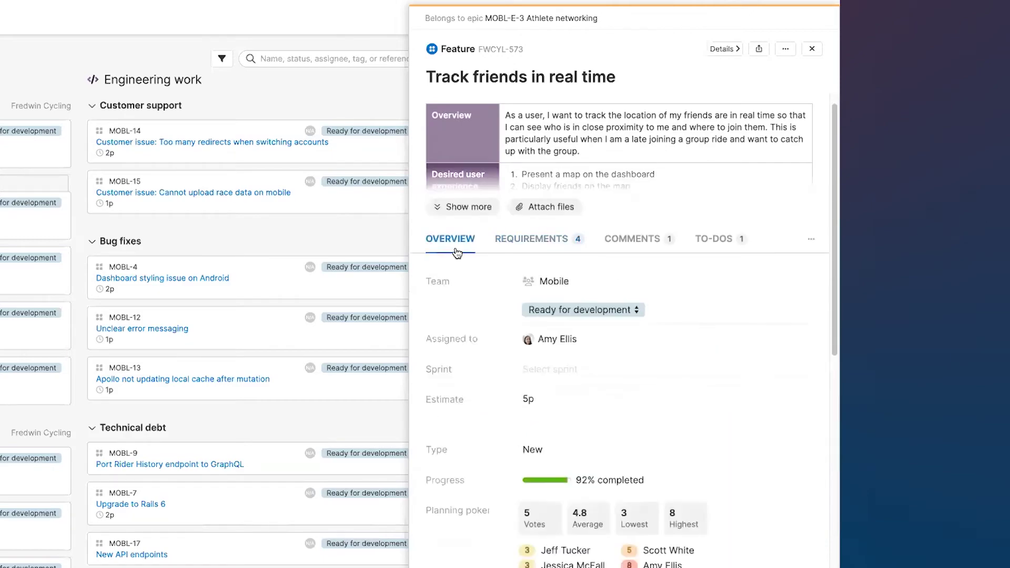
key(Escape)
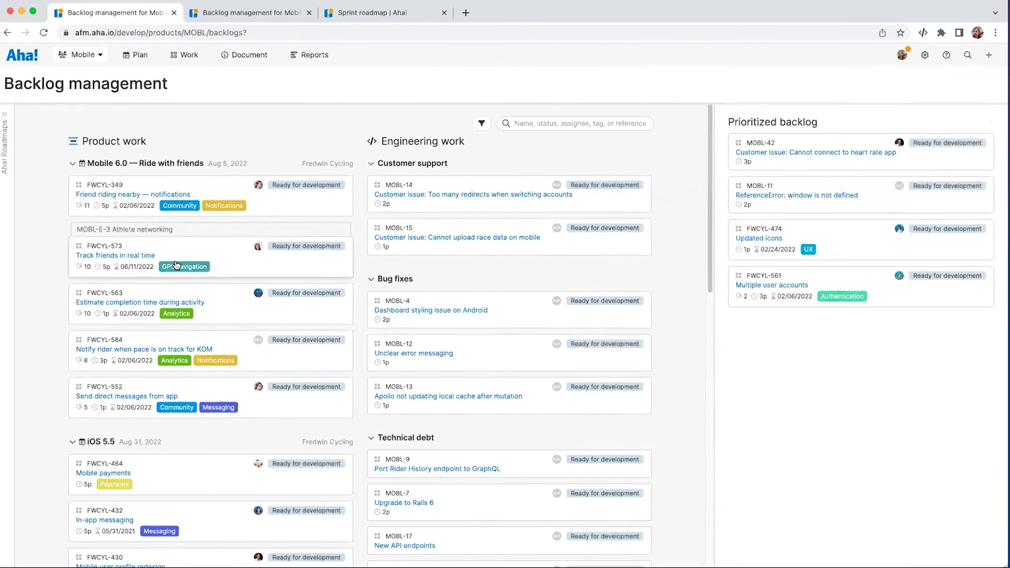
Step: Move FWCYL-573 into the Prioritized backlog, then go to Plan > Sprint planning
drag(175, 265, 851, 212)
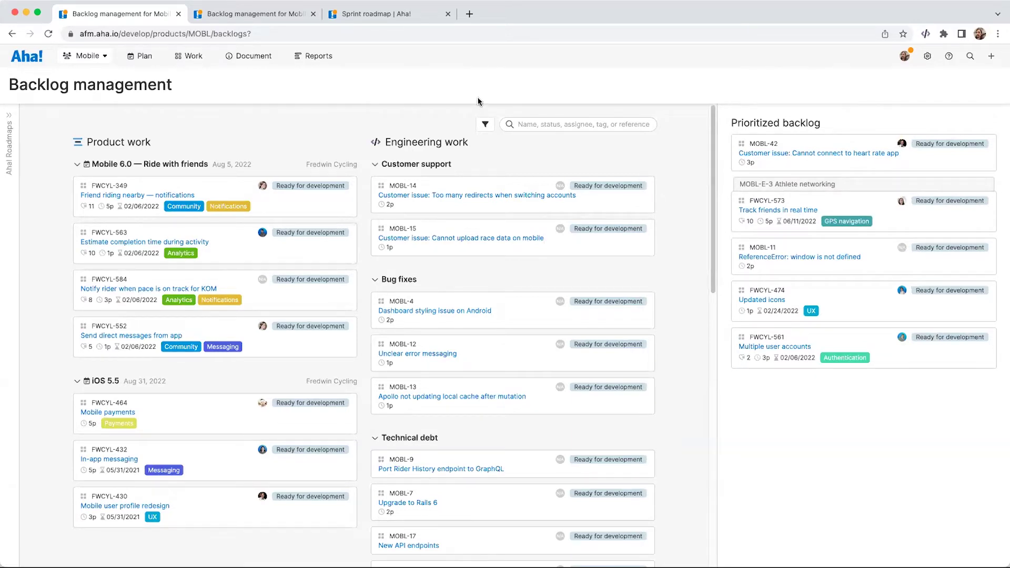
mouse_move(149, 60)
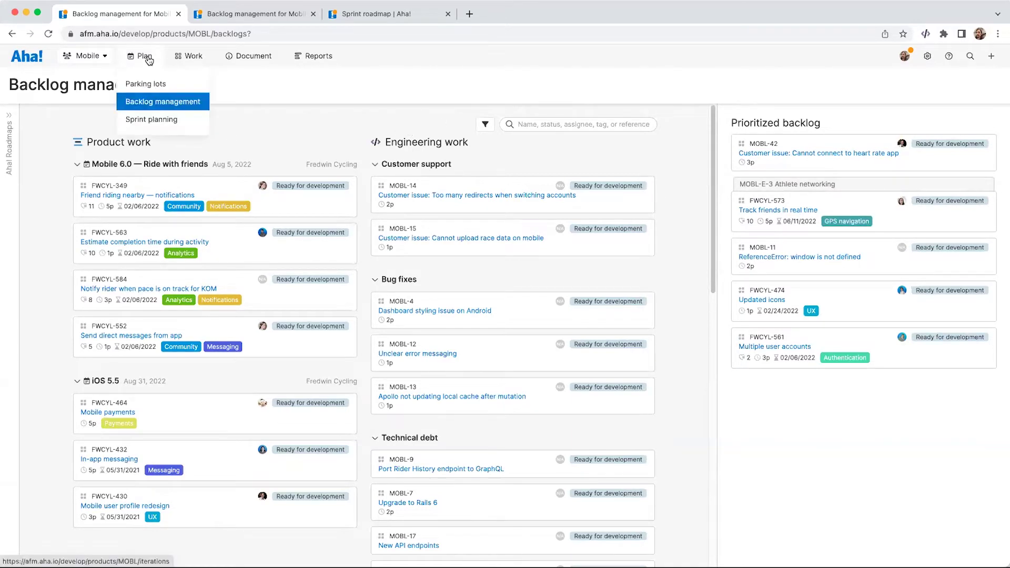
mouse_move(192, 65)
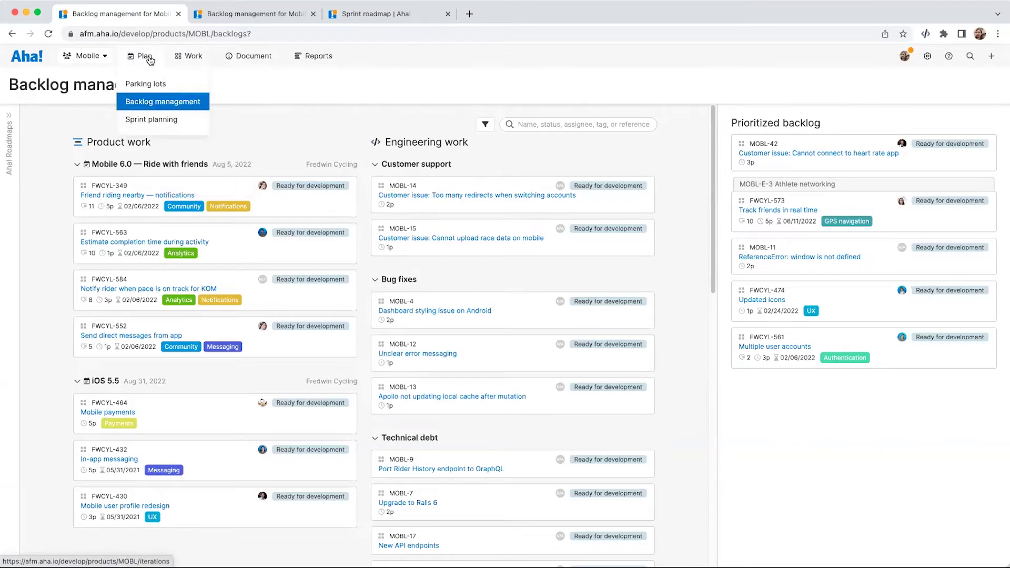
click(157, 120)
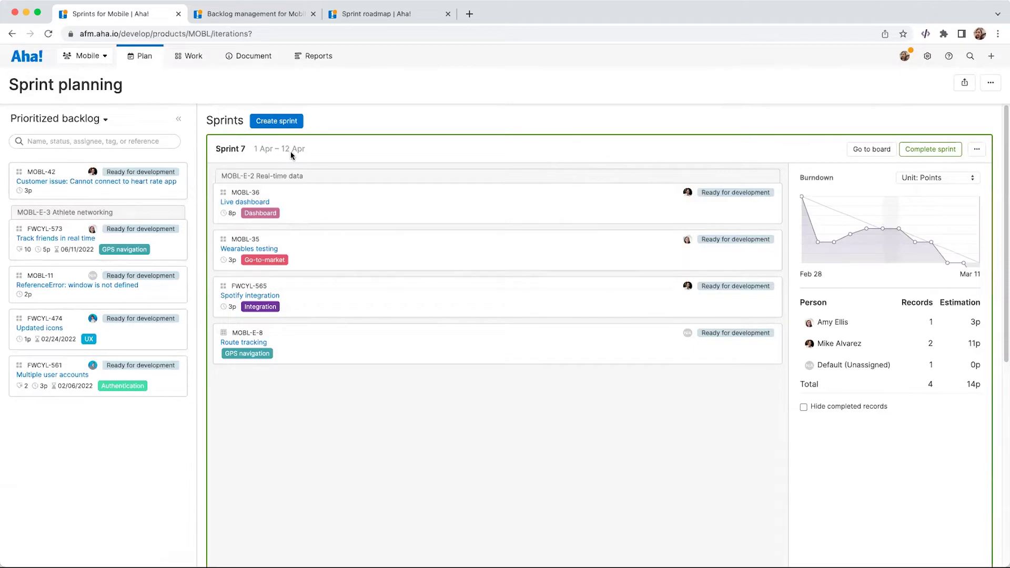
Step: Add MOBL-42 and FWCYL-573 'Track friends in real time' to the end of Sprint 8
scroll(446, 346, down, 5)
scroll(447, 346, down, 5)
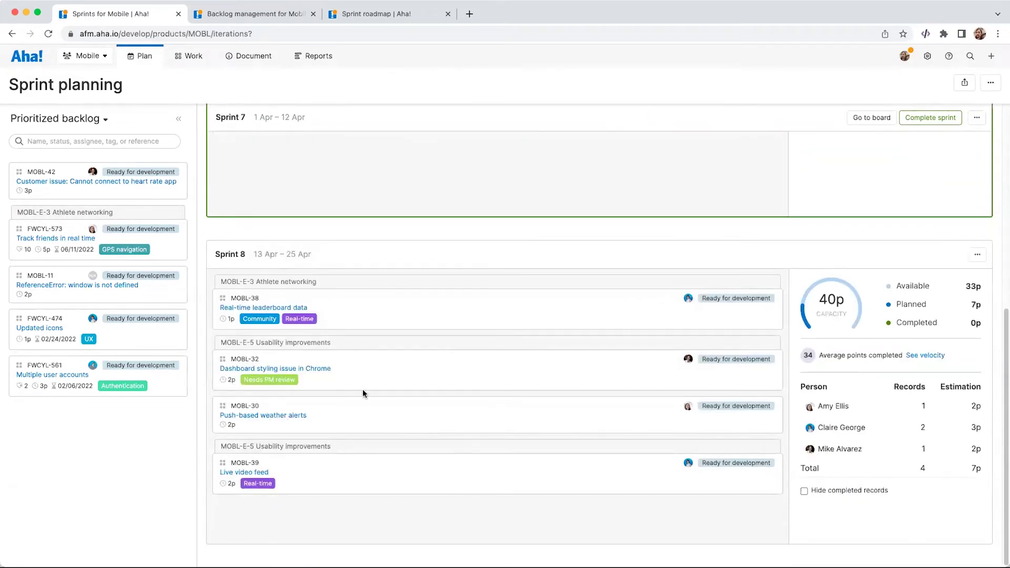
drag(79, 184, 358, 521)
drag(105, 195, 392, 522)
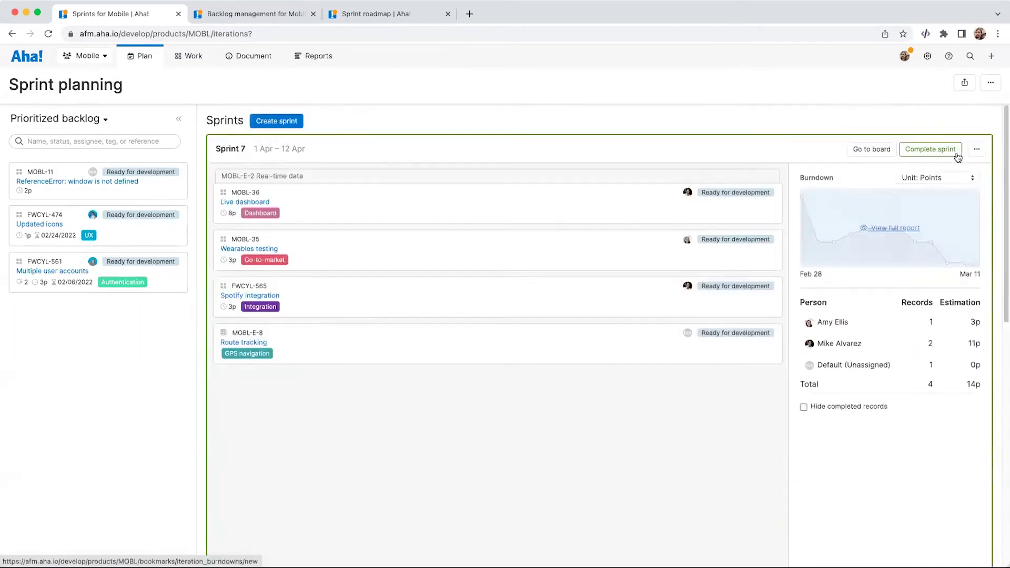
Step: Complete Sprint 7, moving its four records into Sprint 8
click(933, 154)
click(555, 190)
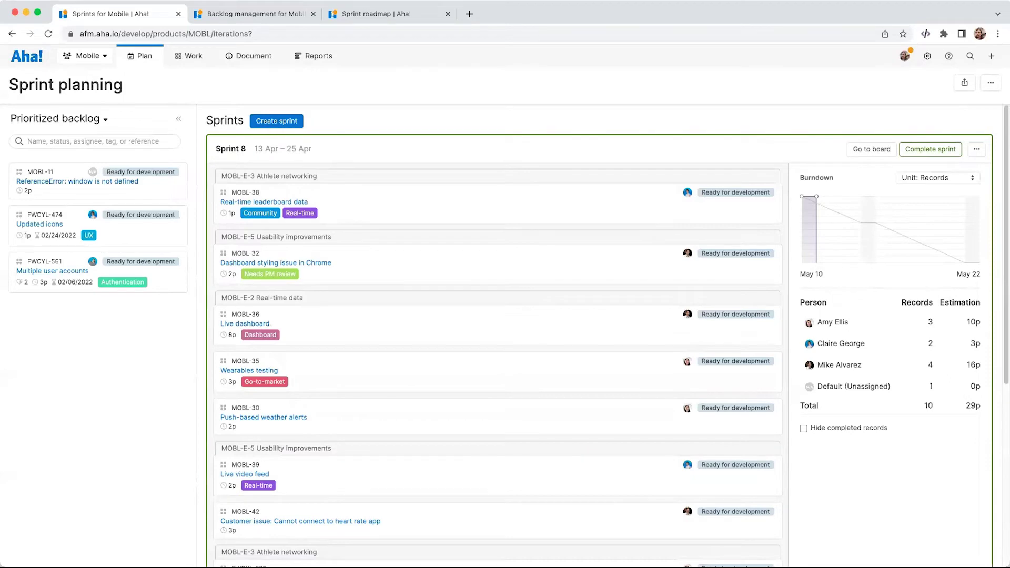
scroll(450, 140, down, 5)
scroll(415, 340, down, 2)
scroll(415, 341, up, 6)
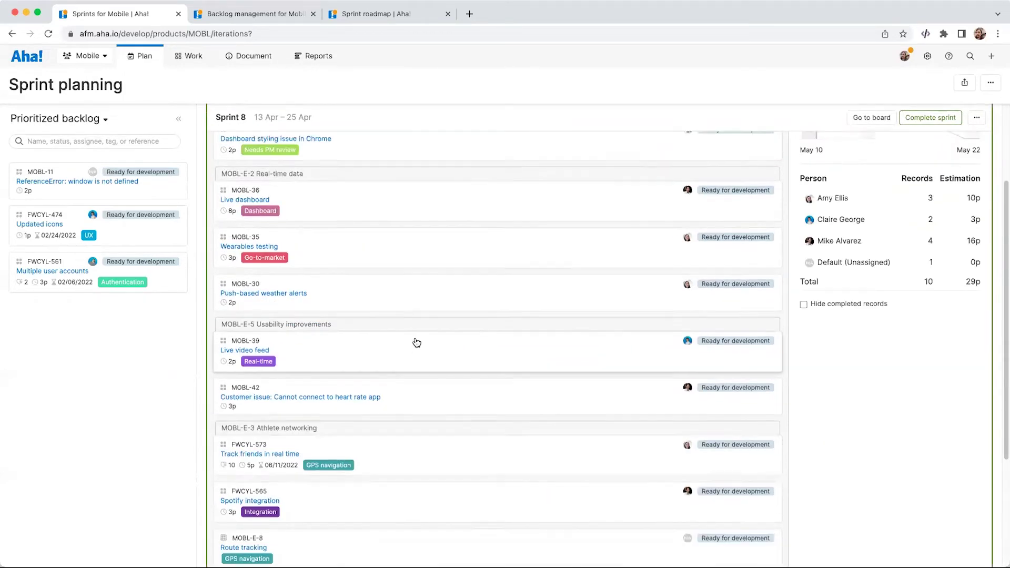
scroll(416, 341, down, 8)
Step: Open Track friends in real time, leave its estimate unchanged, and switch to the Fredwin Cycling workspace
click(260, 284)
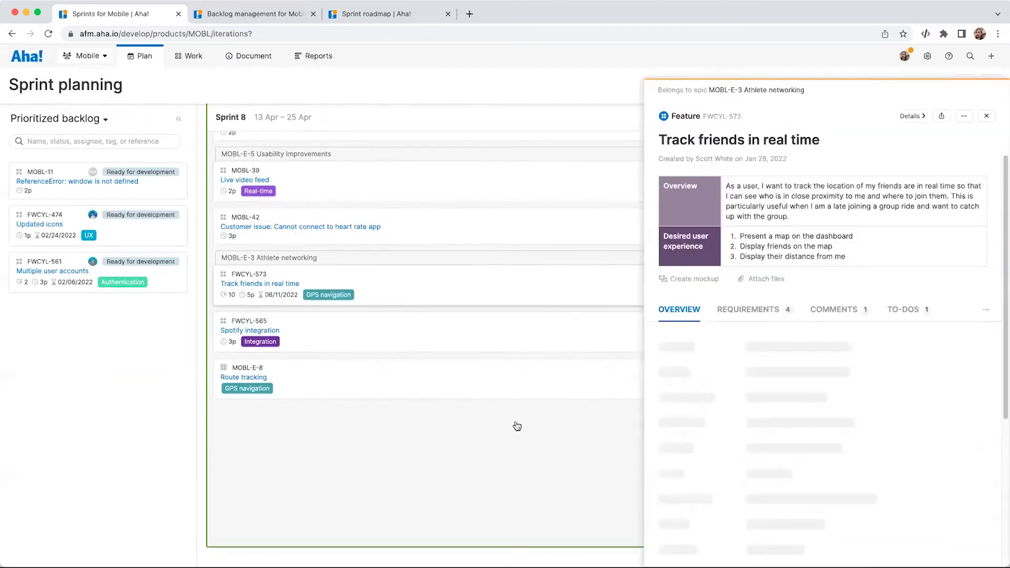
click(823, 443)
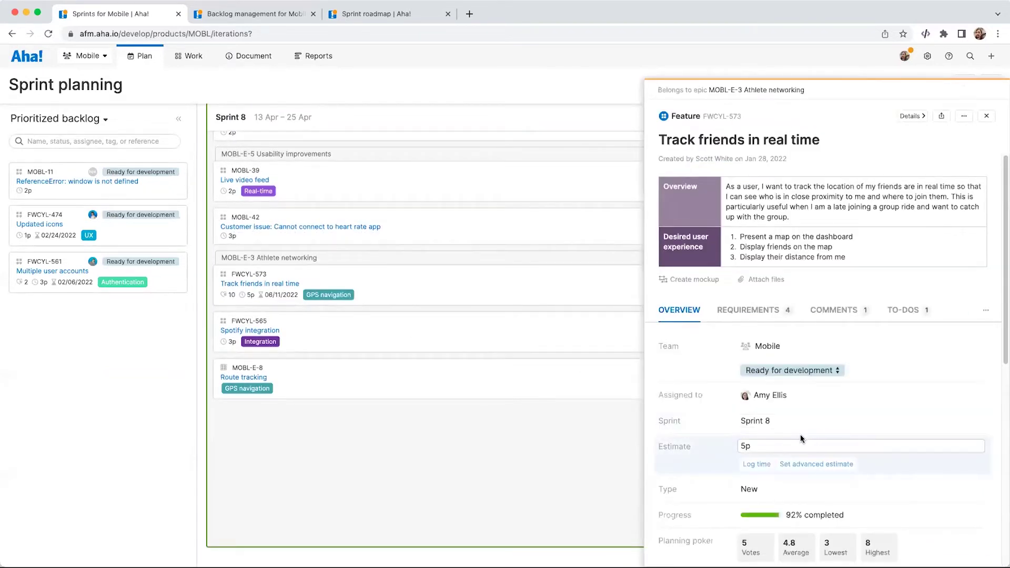
key(Return)
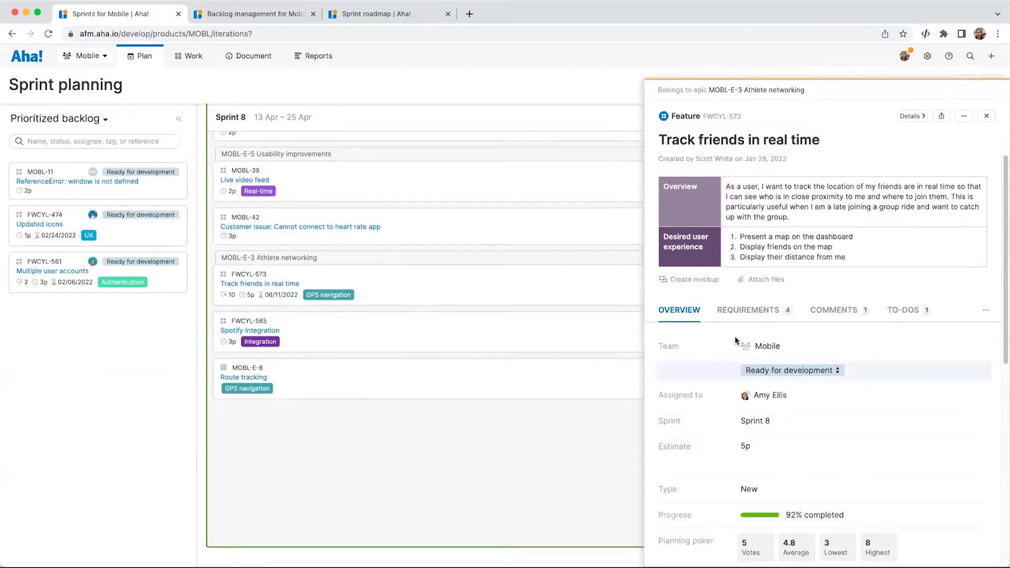
click(98, 56)
click(116, 100)
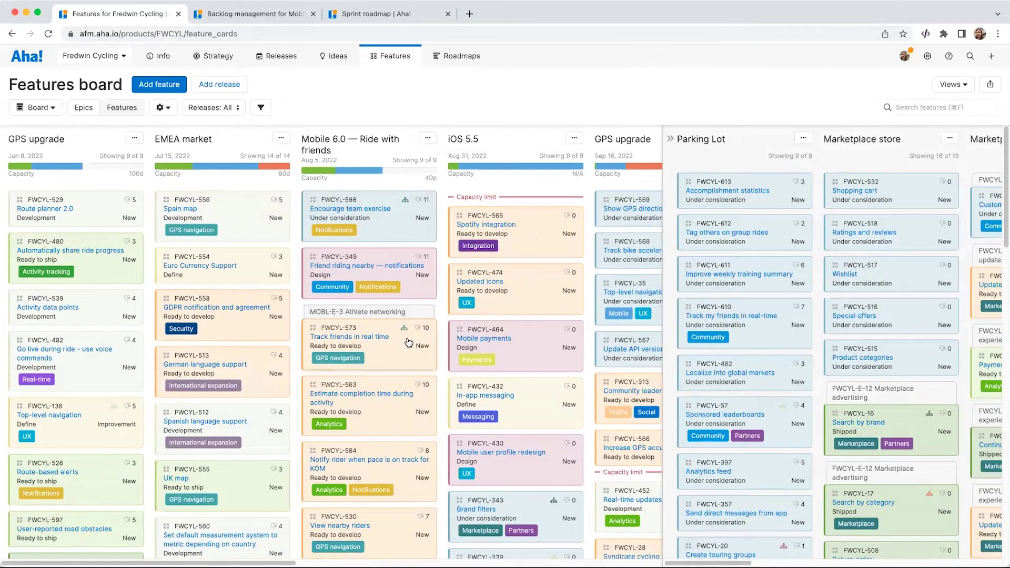
Step: Confirm Track friends in real time is assigned to Sprint 8, then go to Roadmaps
click(409, 343)
scroll(808, 429, down, 1)
scroll(807, 434, down, 3)
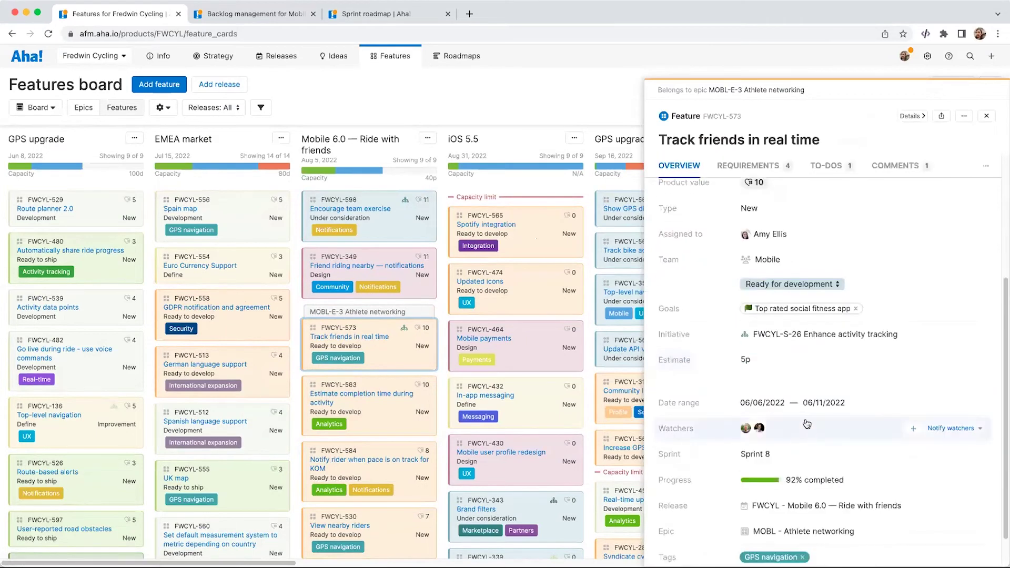
click(783, 458)
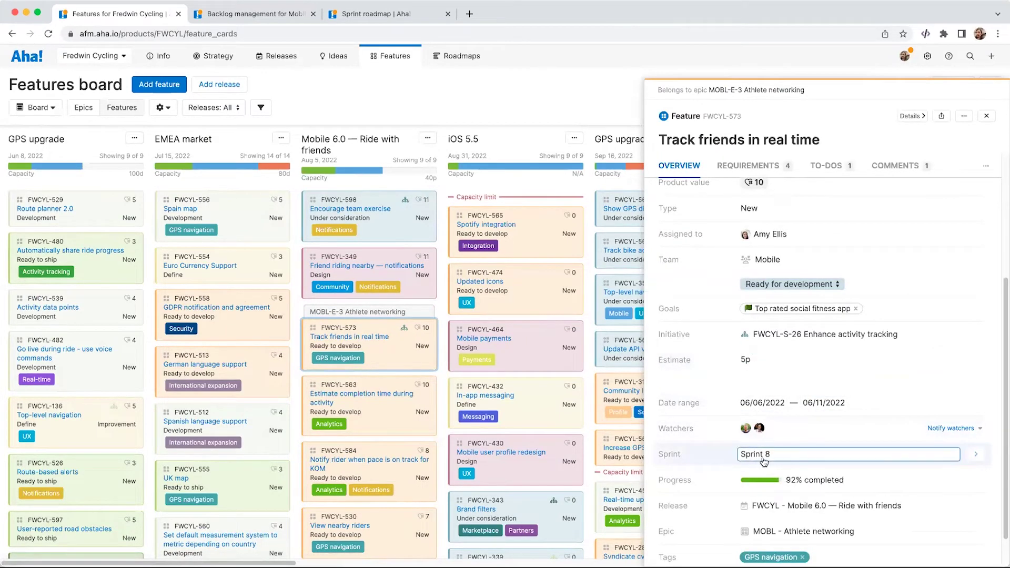
key(Return)
click(465, 58)
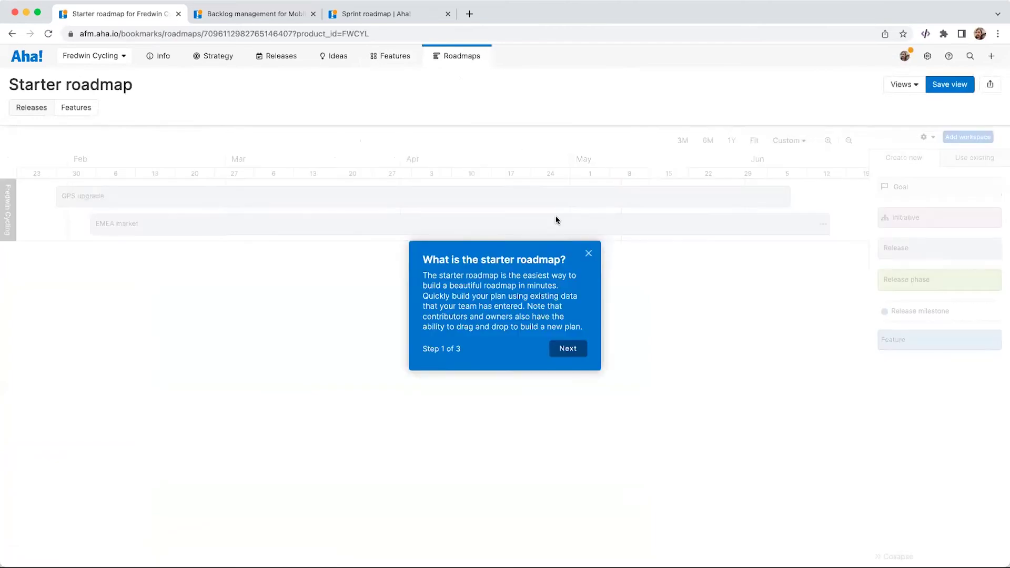
Step: Dismiss the starter roadmap tour and open the Sprint roadmap report from recent reports
click(587, 259)
mouse_move(463, 62)
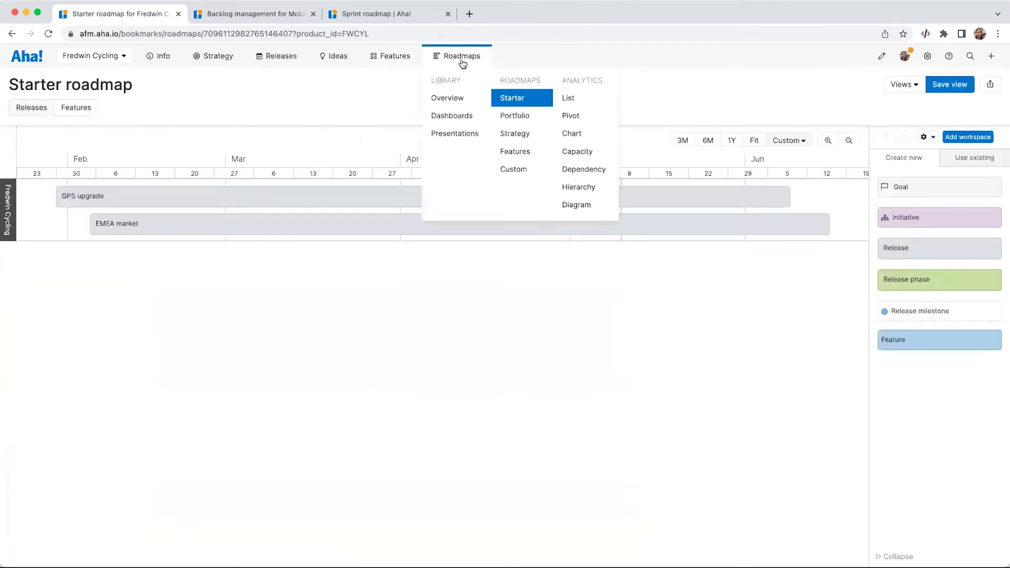
click(457, 98)
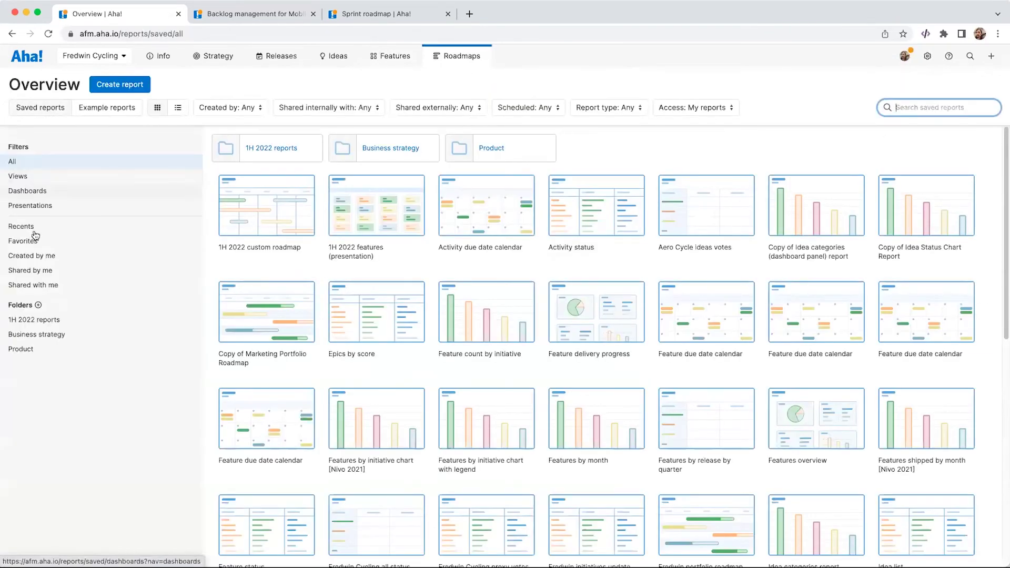
click(34, 228)
click(263, 167)
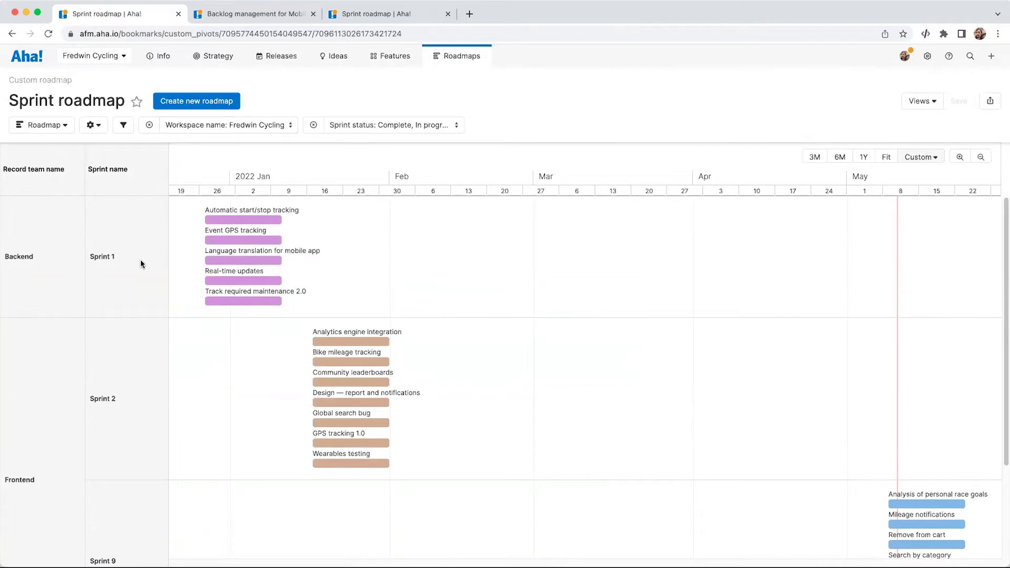
scroll(710, 371, down, 2)
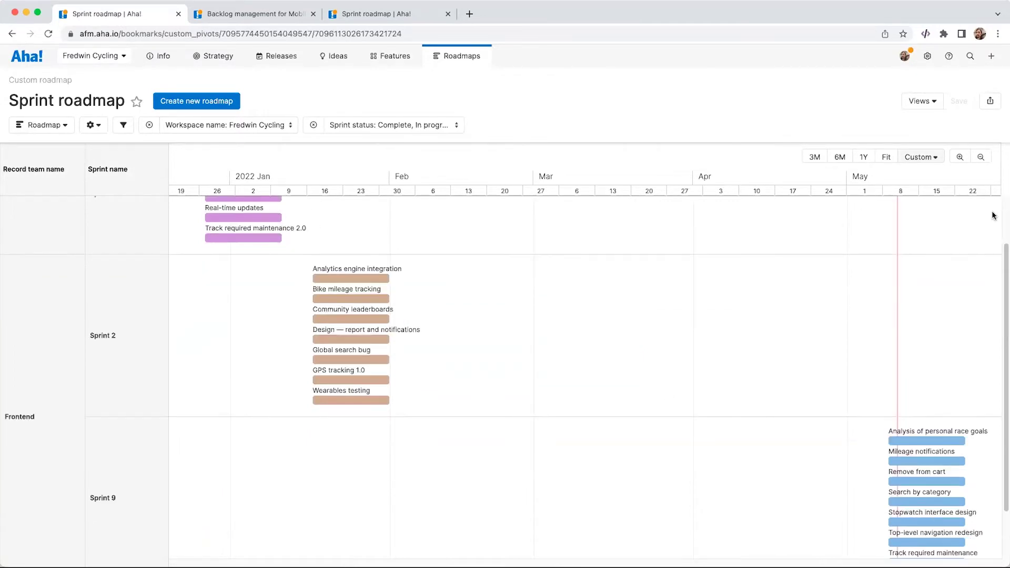
scroll(889, 394, down, 2)
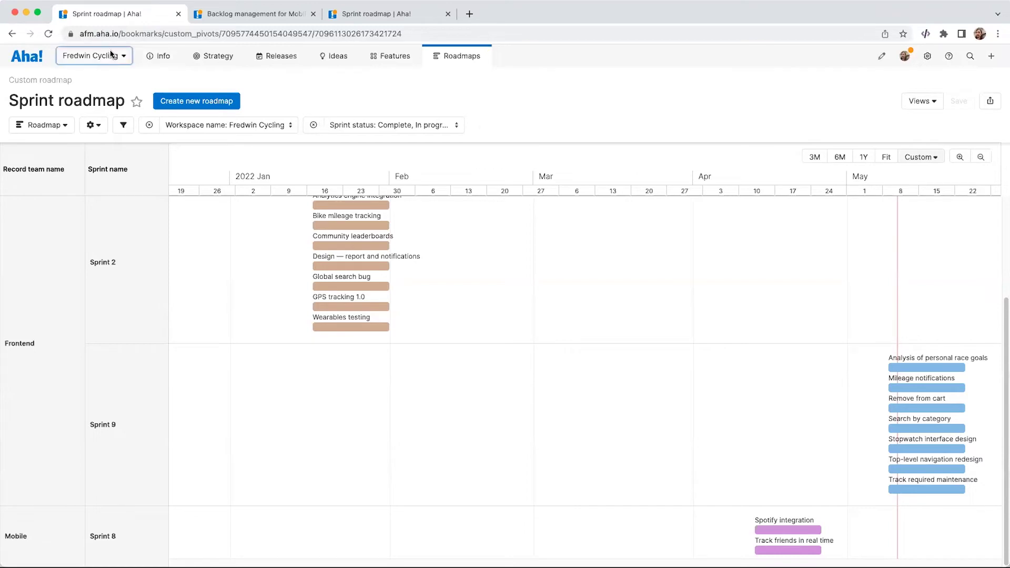
Step: Switch to the Mobile team workspace and open its Sprint 8 workflow board
click(112, 55)
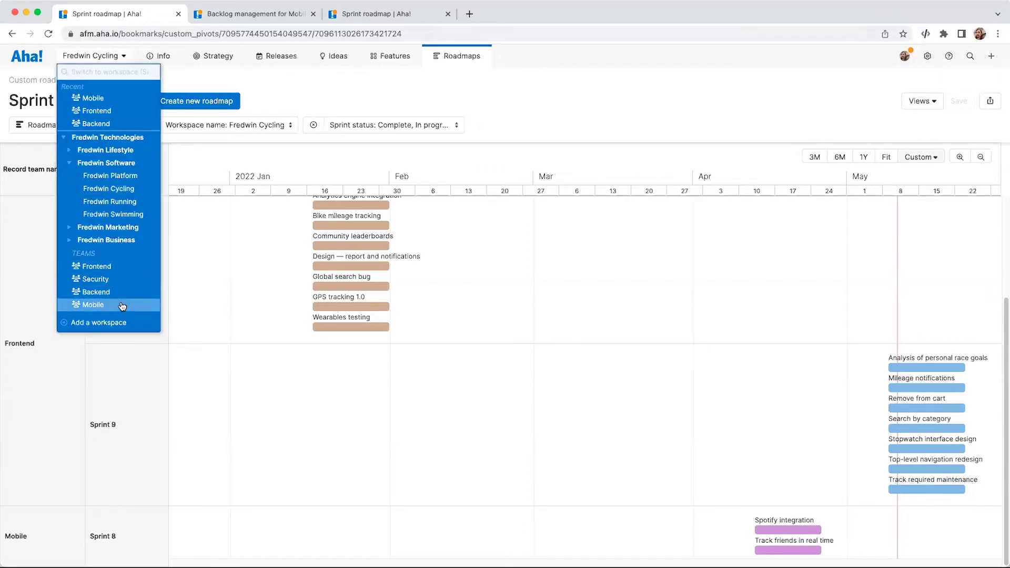
click(123, 305)
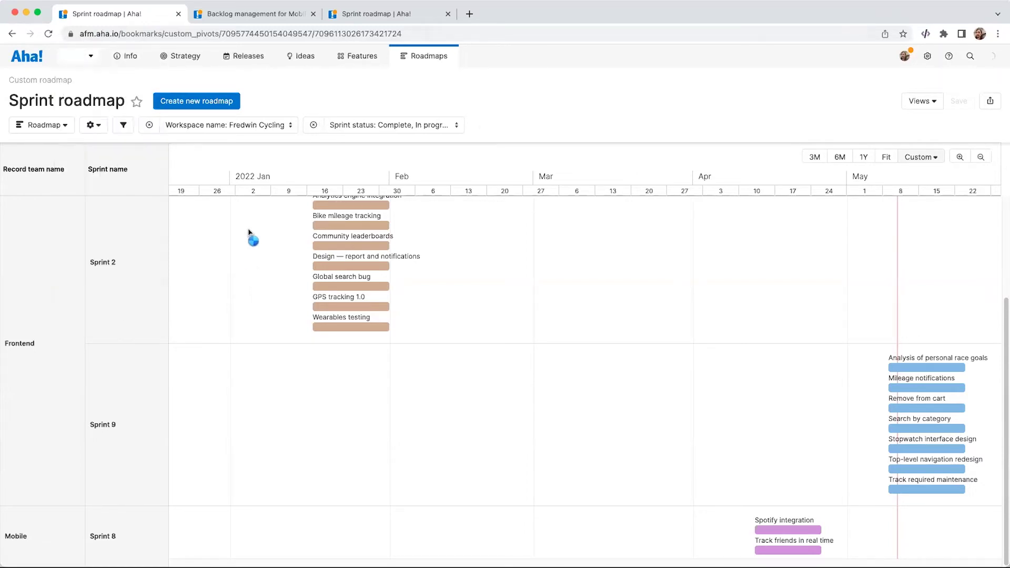
mouse_move(194, 55)
click(217, 104)
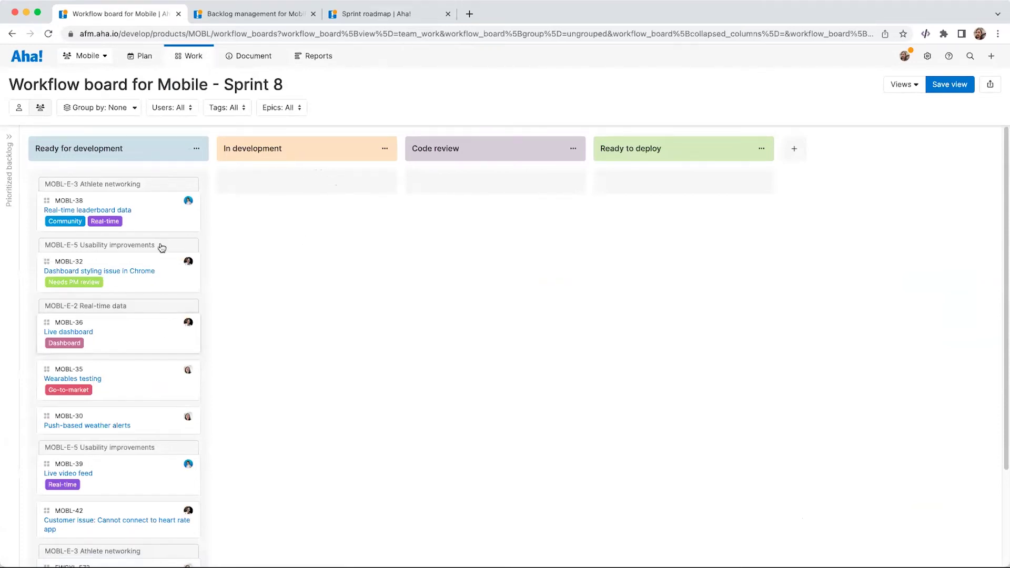
Step: Open the FWCYL-573 card and show its comments, including the PM huddle note
scroll(131, 472, down, 5)
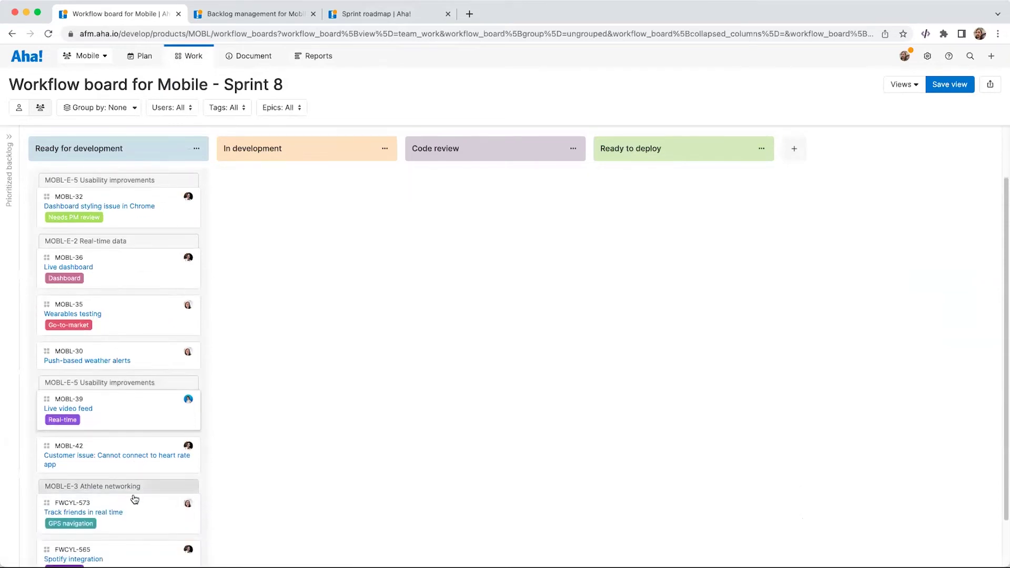
click(129, 471)
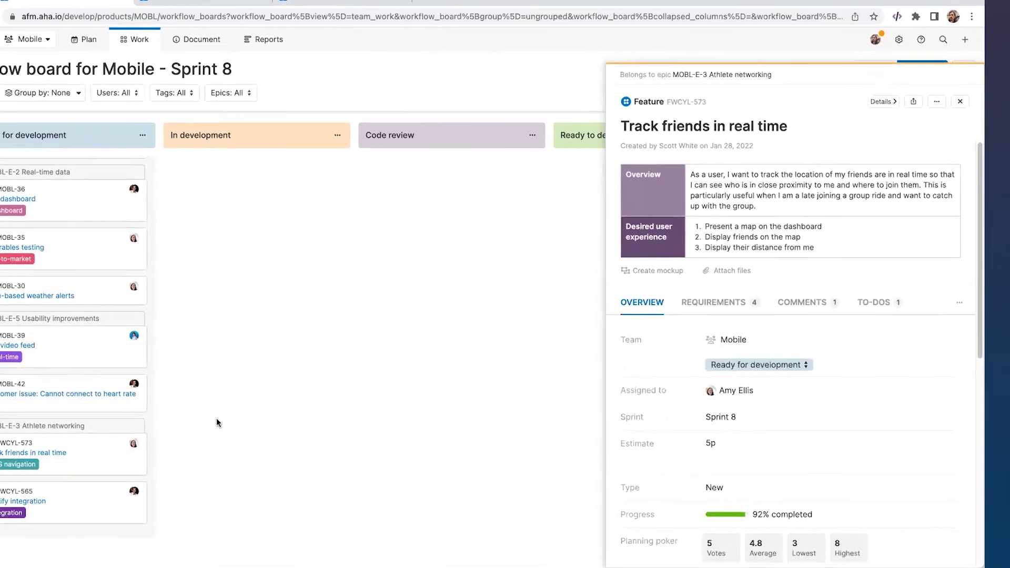
scroll(715, 390, down, 3)
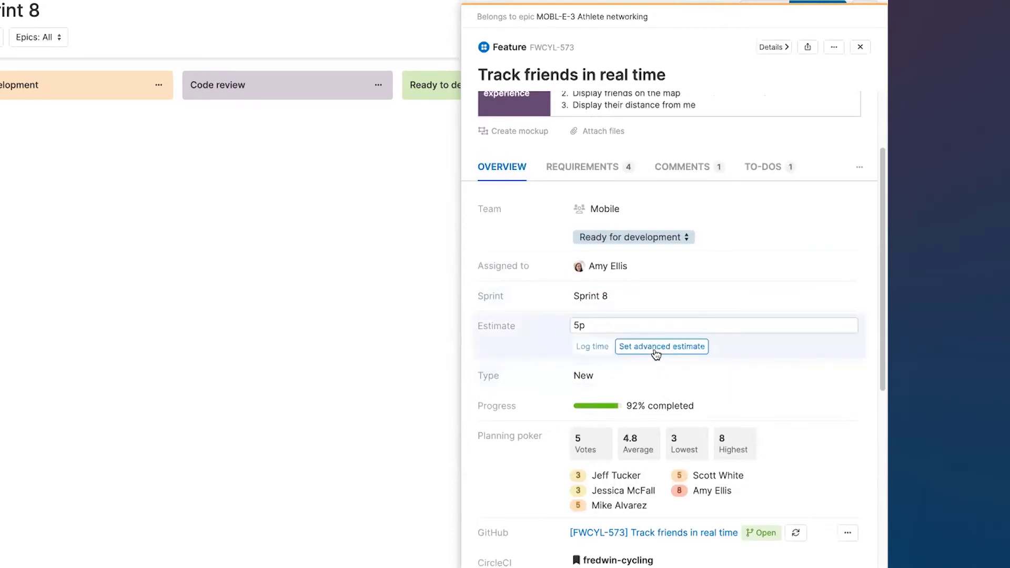
click(679, 373)
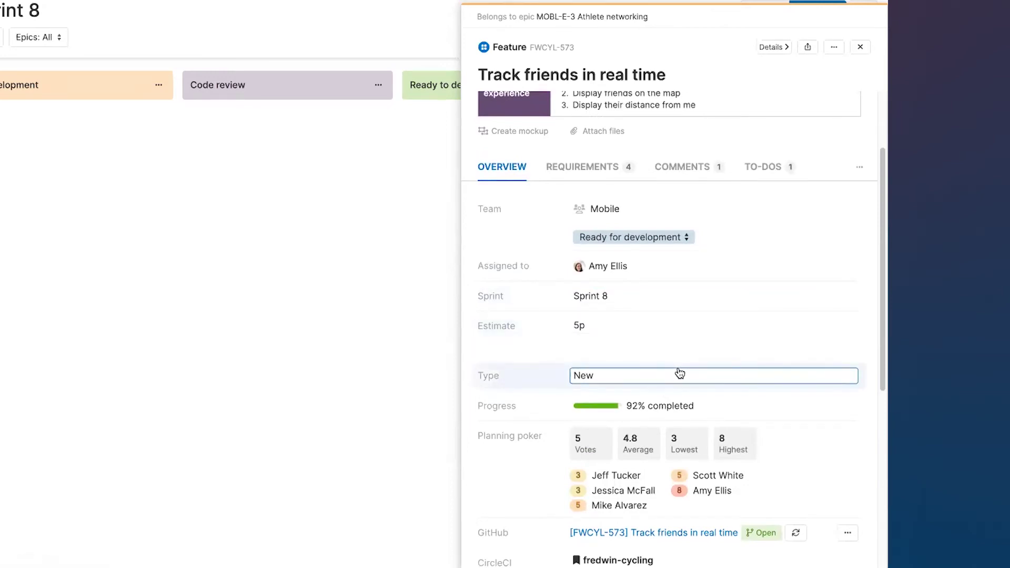
click(679, 169)
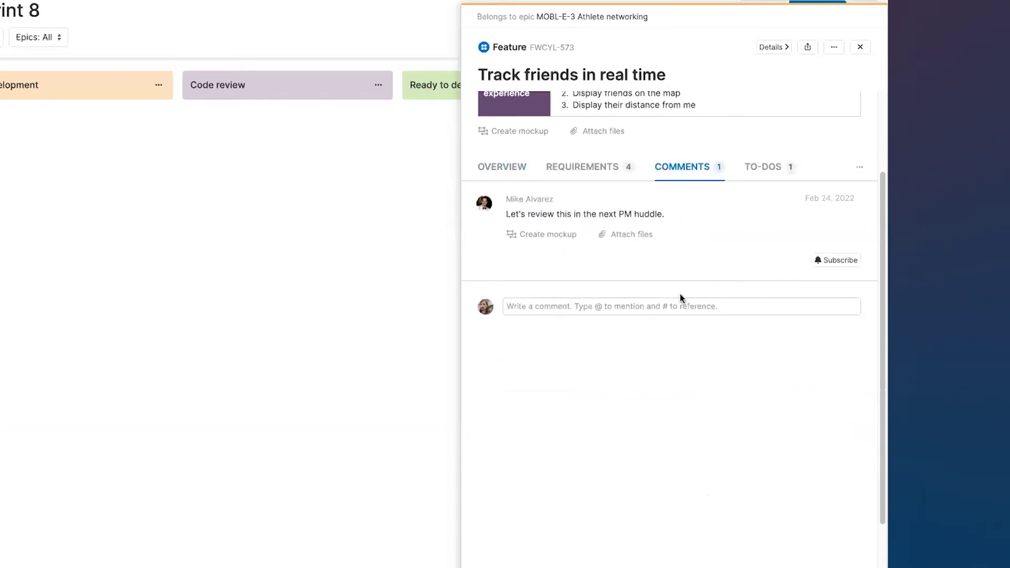
Step: Post a comment mentioning a teammate: 'Where are the latest designs for this?'
click(680, 304)
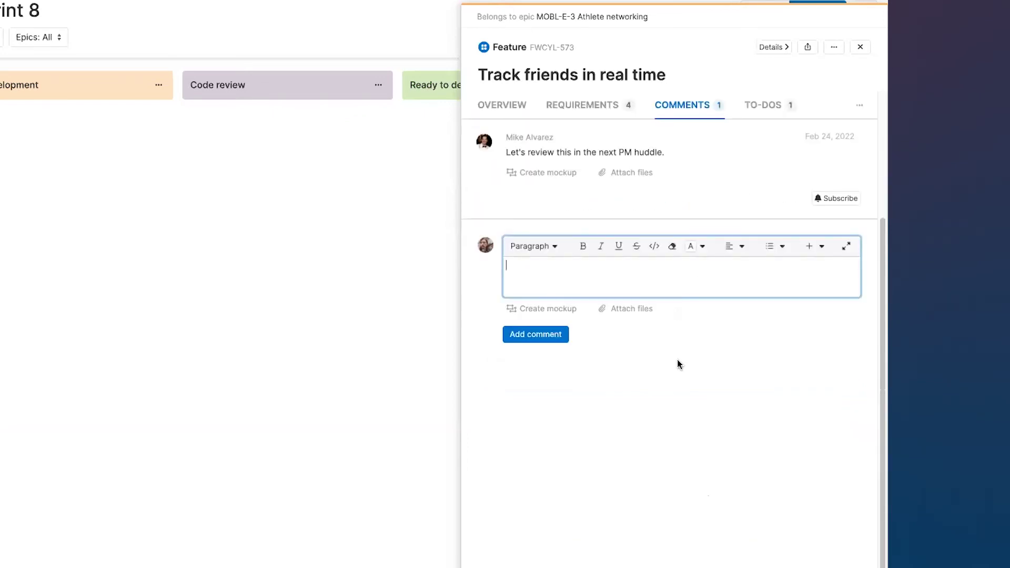
text(@amy)
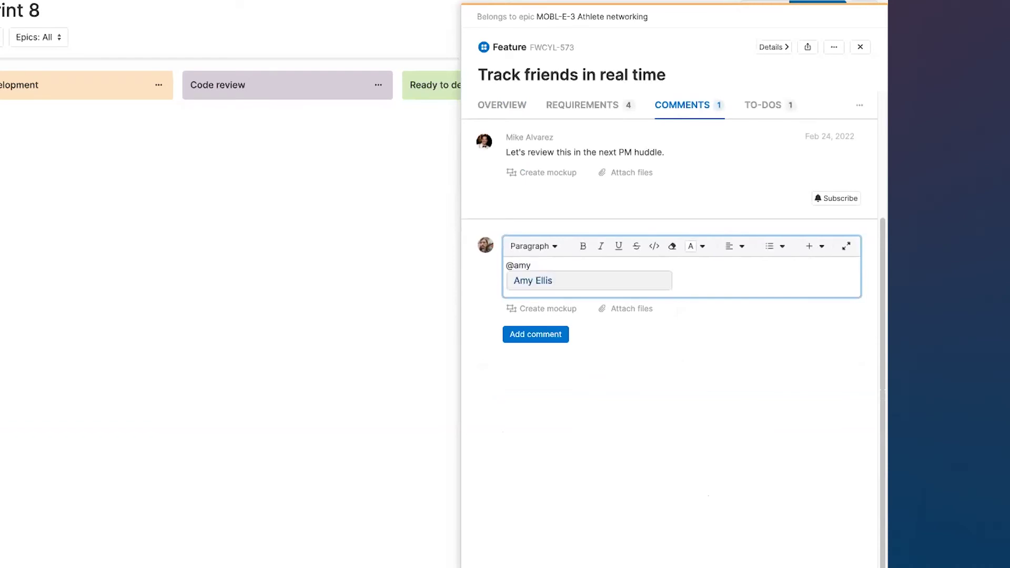
key(Return)
text(Where are )
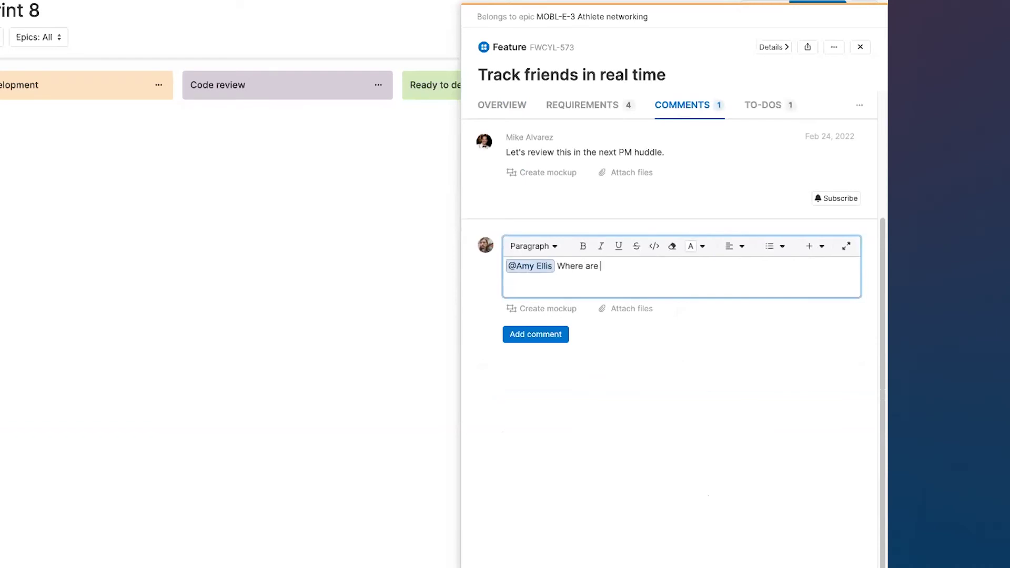
text(the latest designs foir)
key(BackSpace)
key(BackSpace)
key(BackSpace)
text(r this?)
key(super+Return)
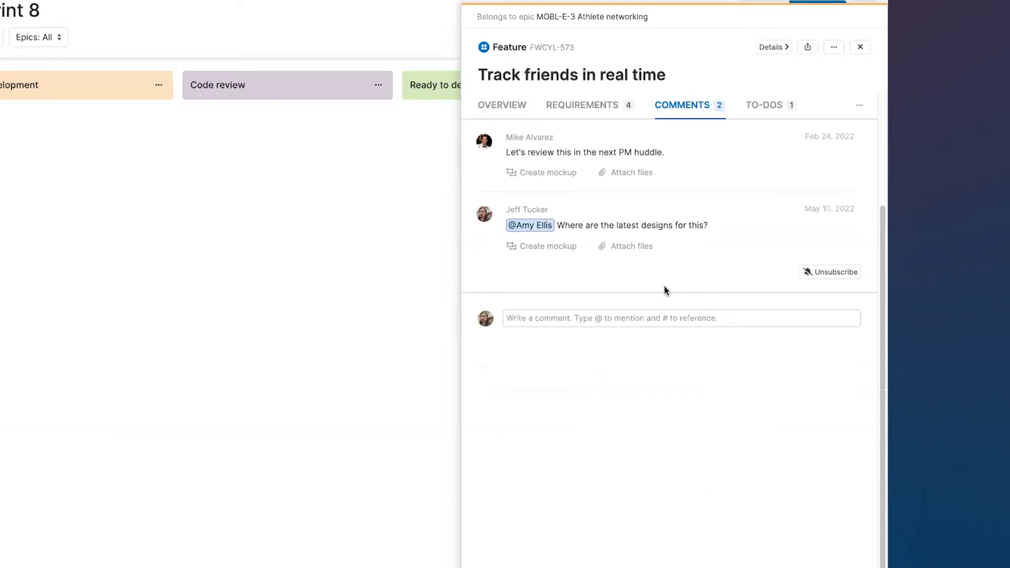
Step: Expand the Review tasks to-do, then return to the feature overview showing Sprint 8
click(765, 106)
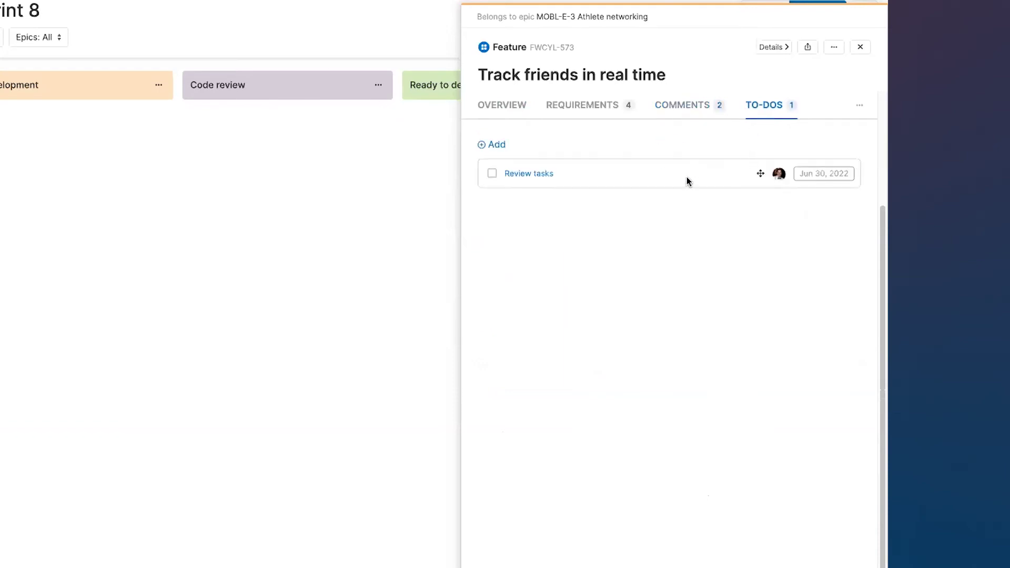
click(520, 175)
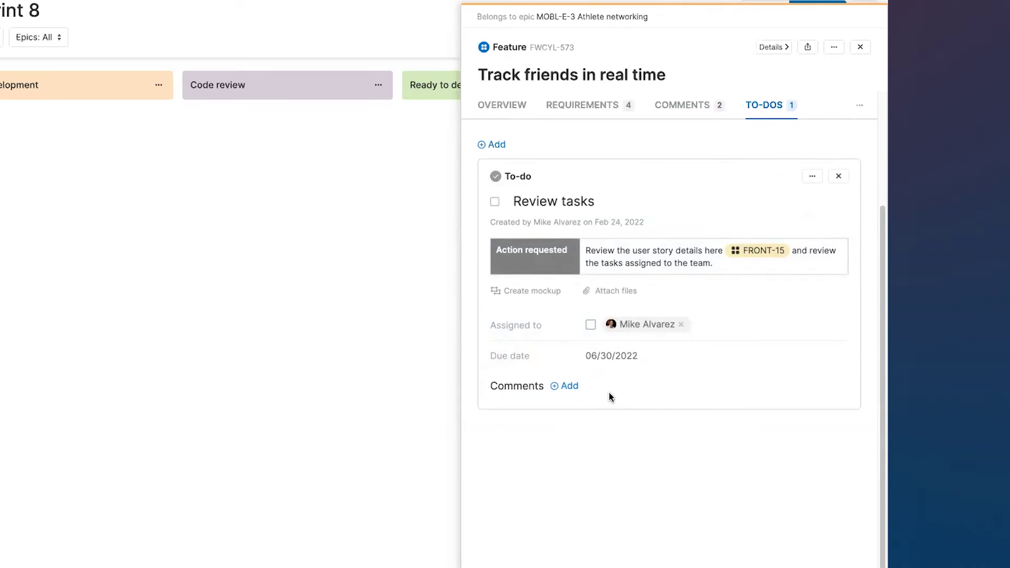
click(497, 107)
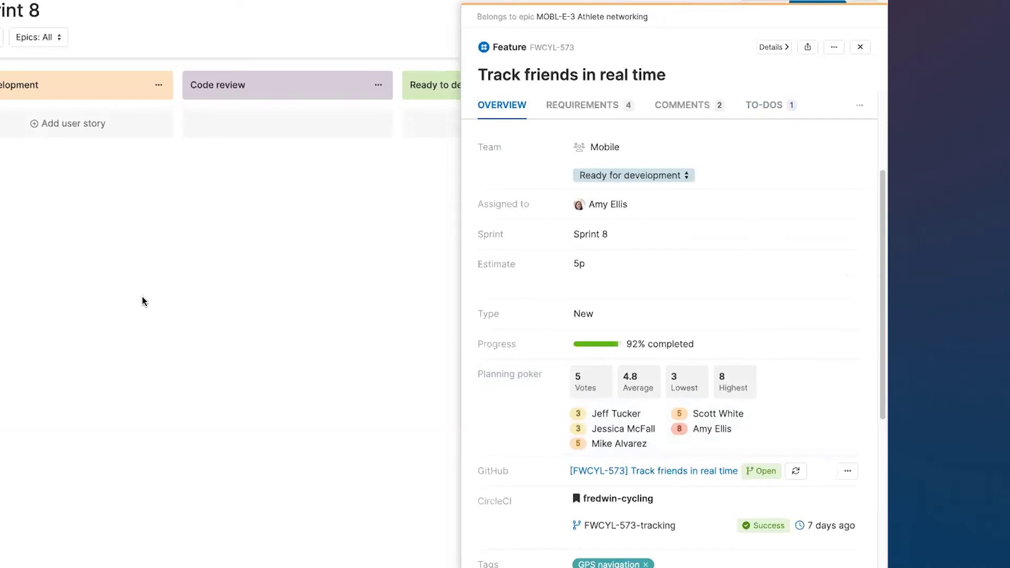
scroll(626, 316, down, 5)
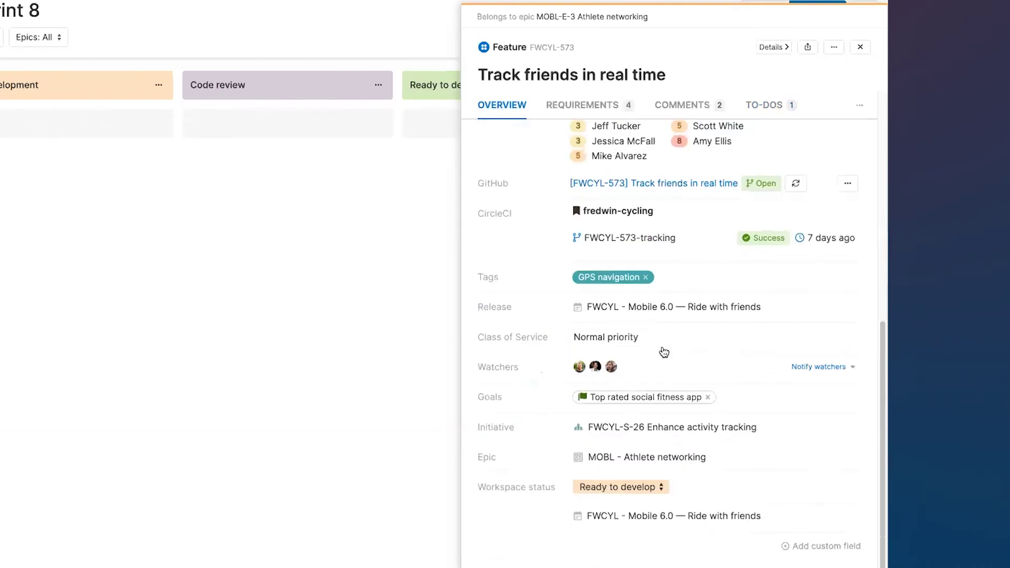
click(633, 492)
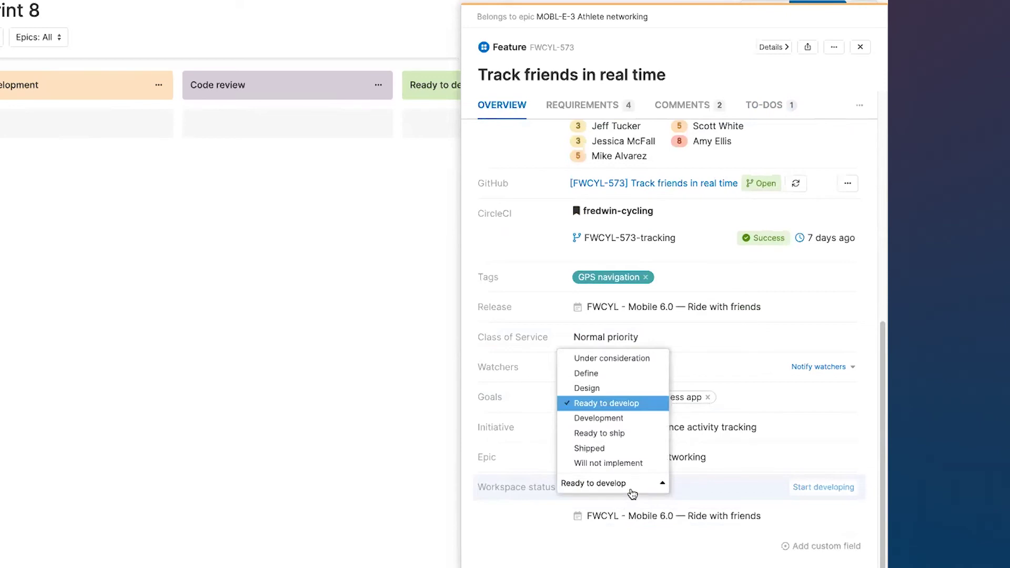
scroll(724, 465, up, 6)
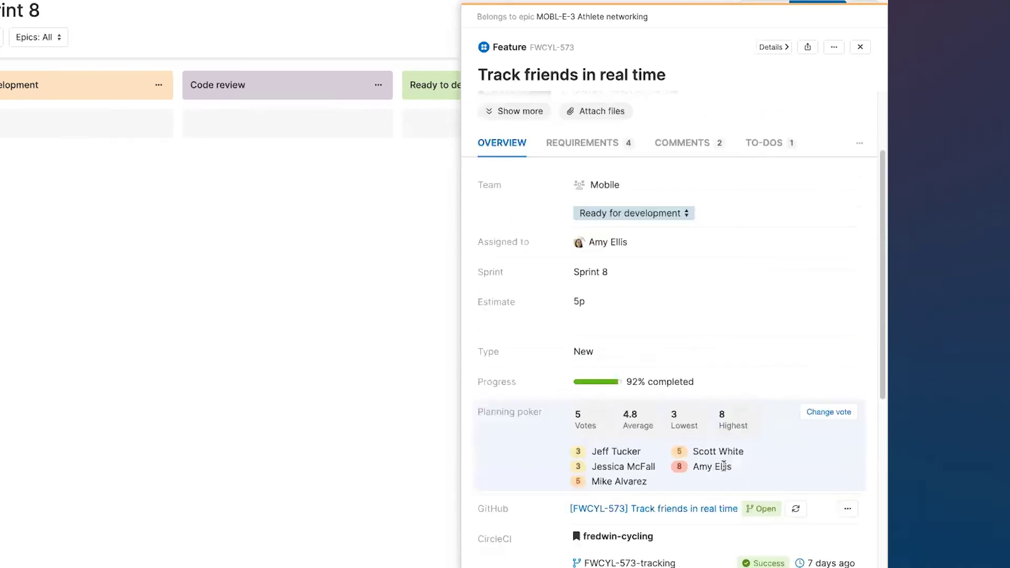
scroll(724, 466, up, 1)
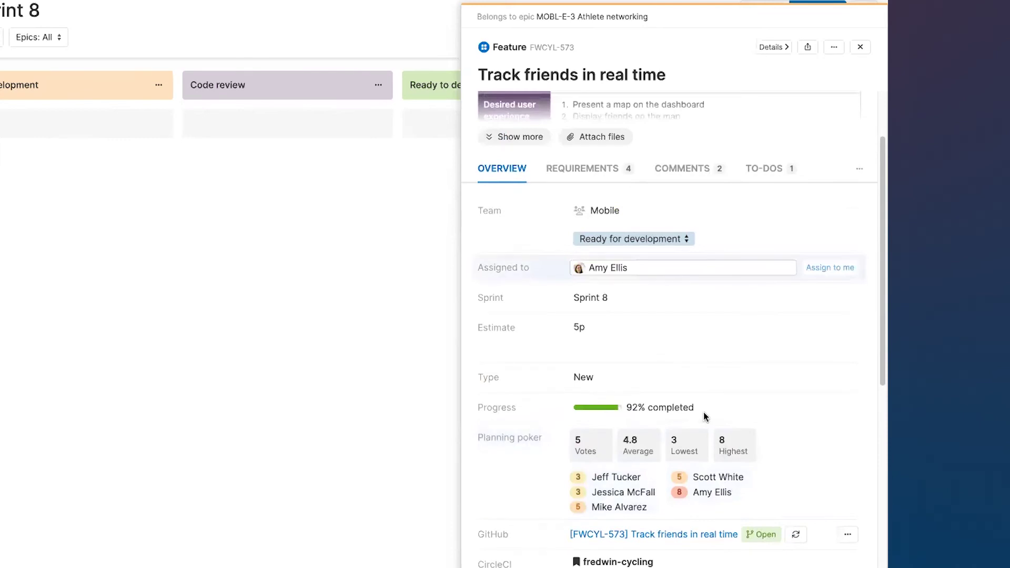
click(620, 243)
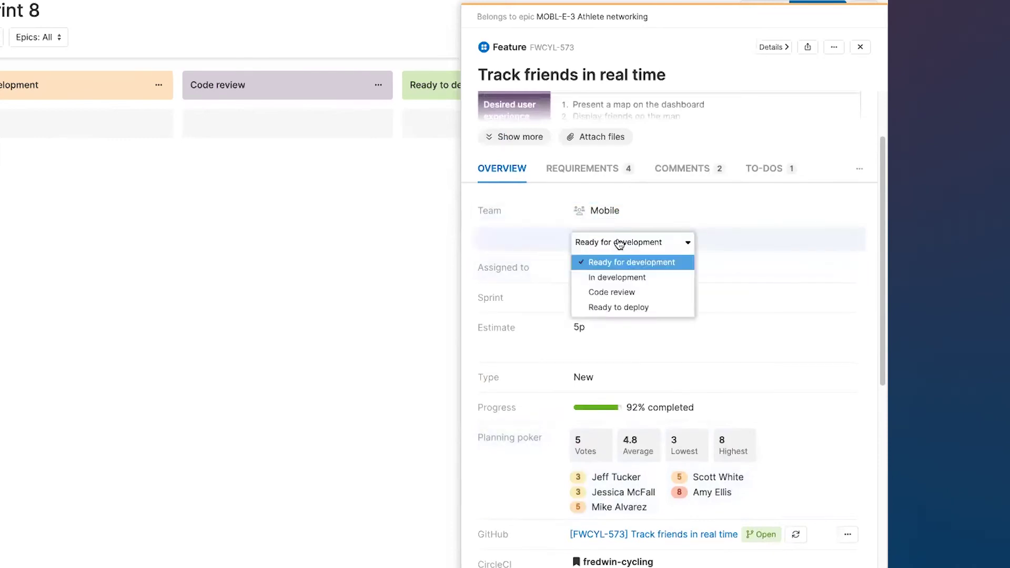
click(721, 227)
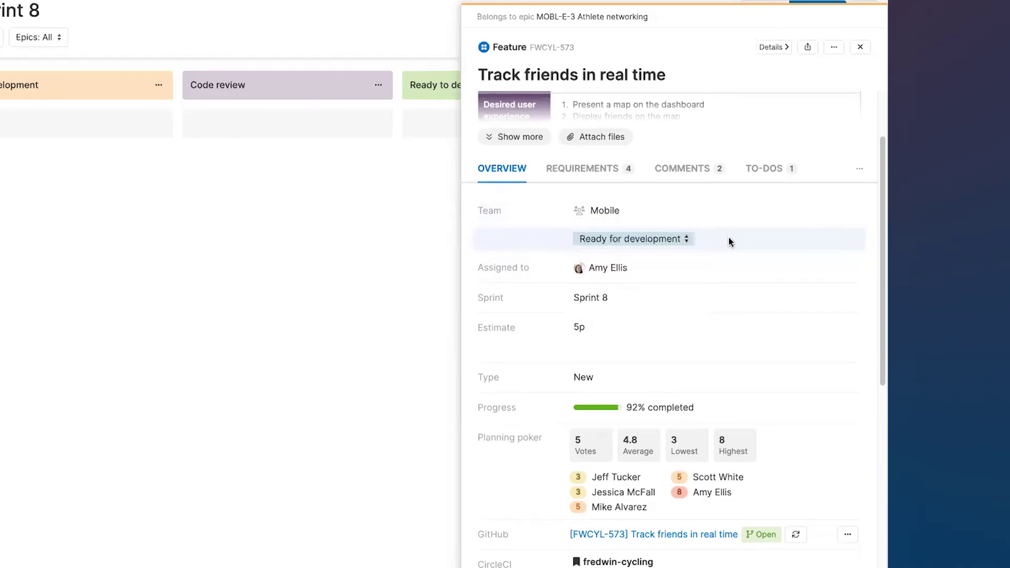
scroll(726, 244, down, 6)
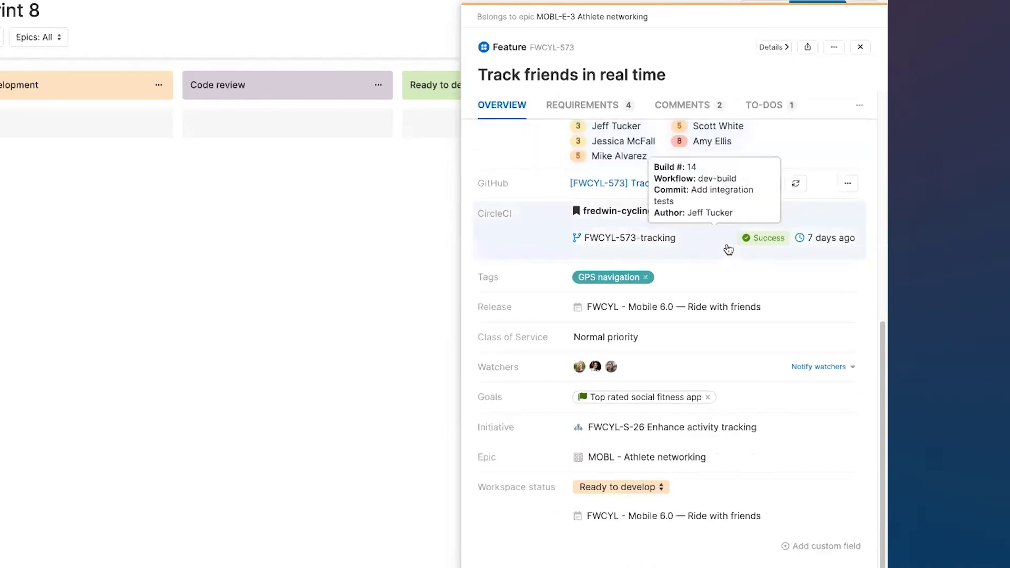
scroll(700, 263, up, 6)
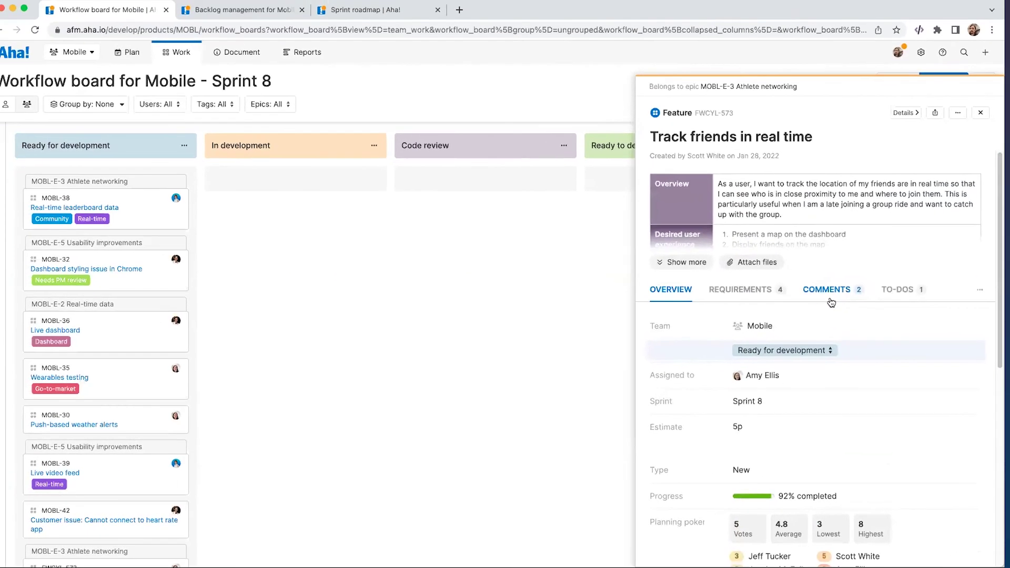
Step: Close the details panel and move FWCYL-573 from Ready for development into In development
click(210, 437)
scroll(147, 458, down, 3)
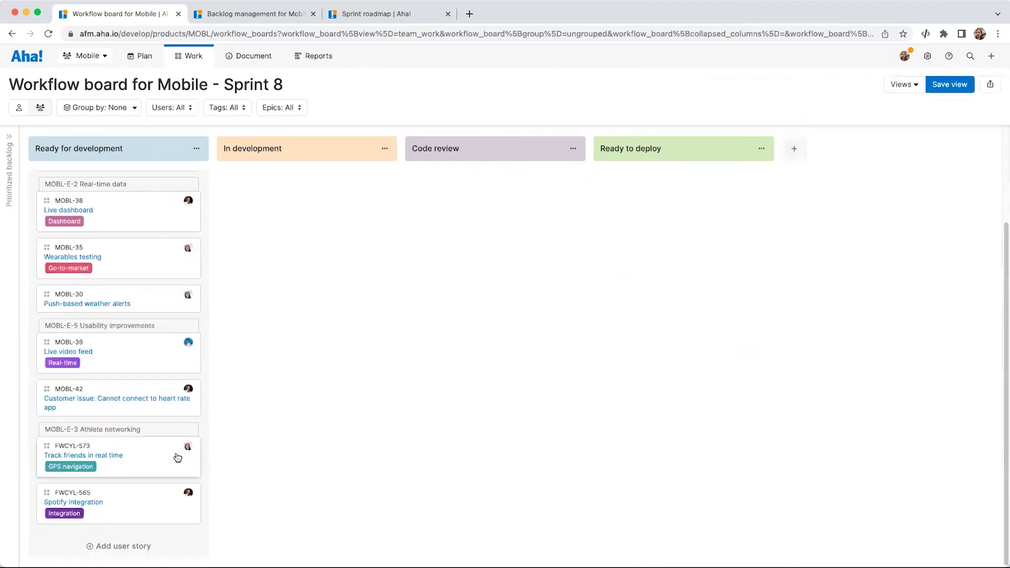
drag(135, 467, 295, 247)
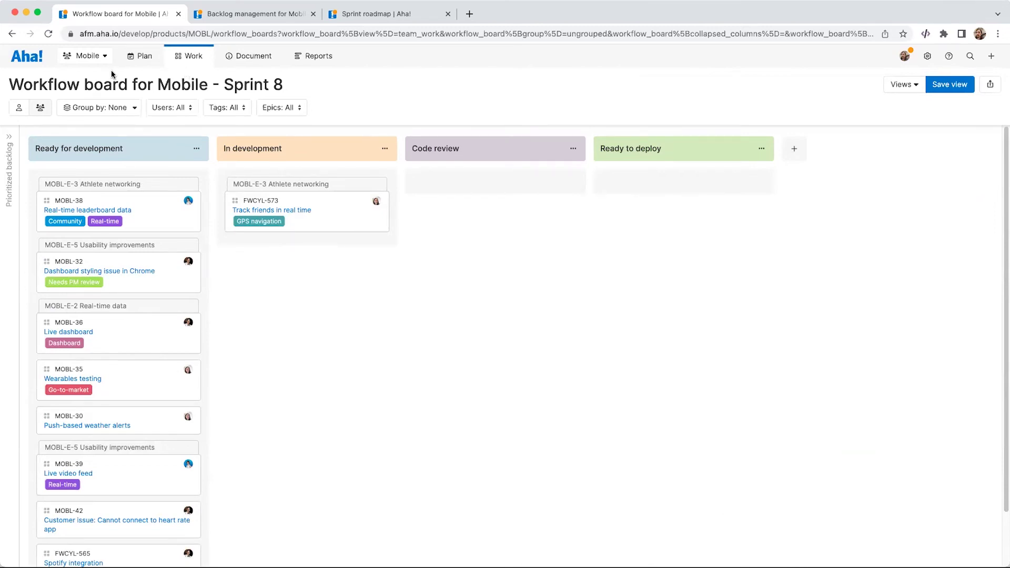
click(91, 60)
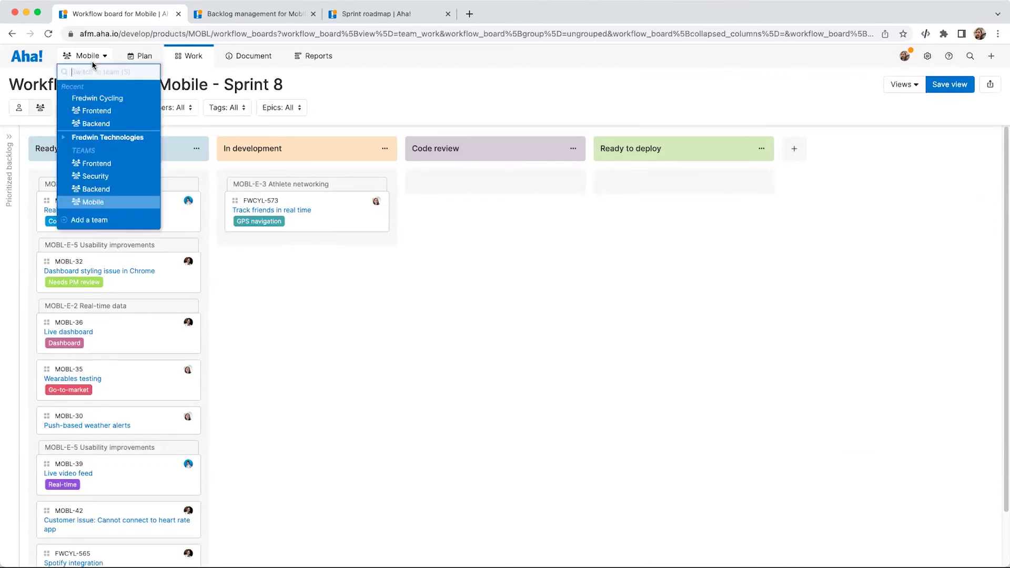
Step: In Fredwin Cycling's team mappings, check that Mobile's In development maps to Development
click(114, 102)
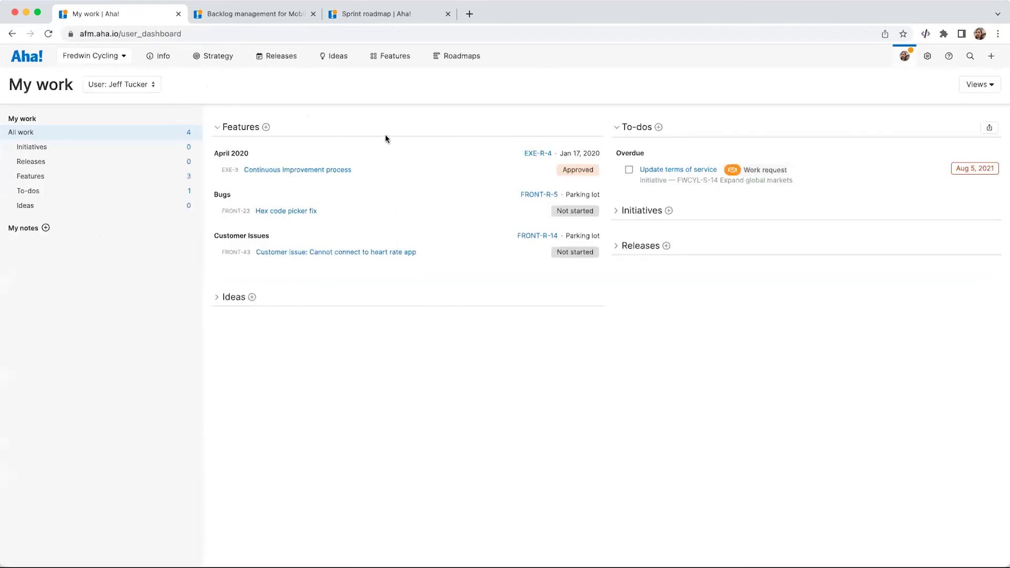
mouse_move(928, 56)
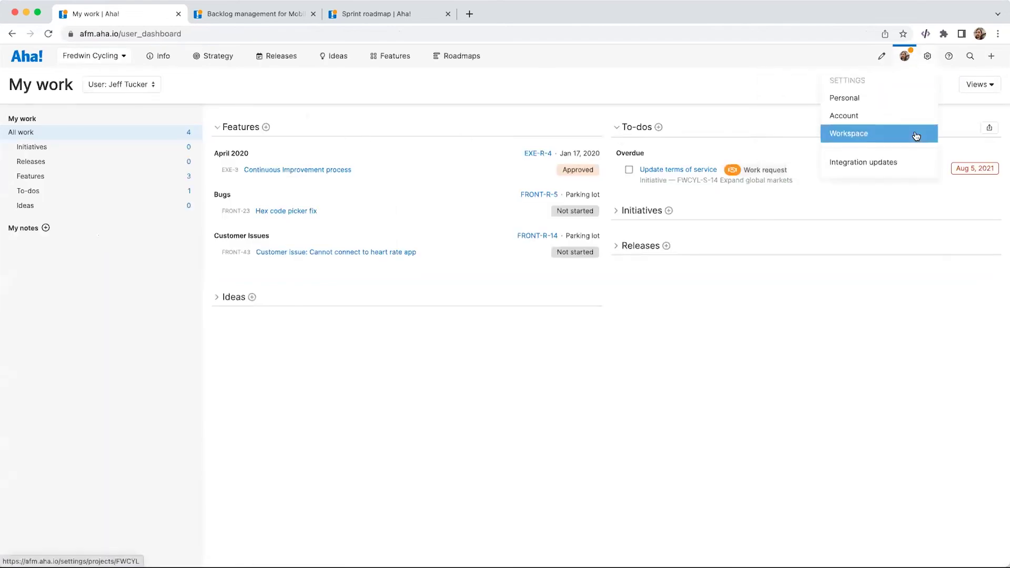
click(913, 133)
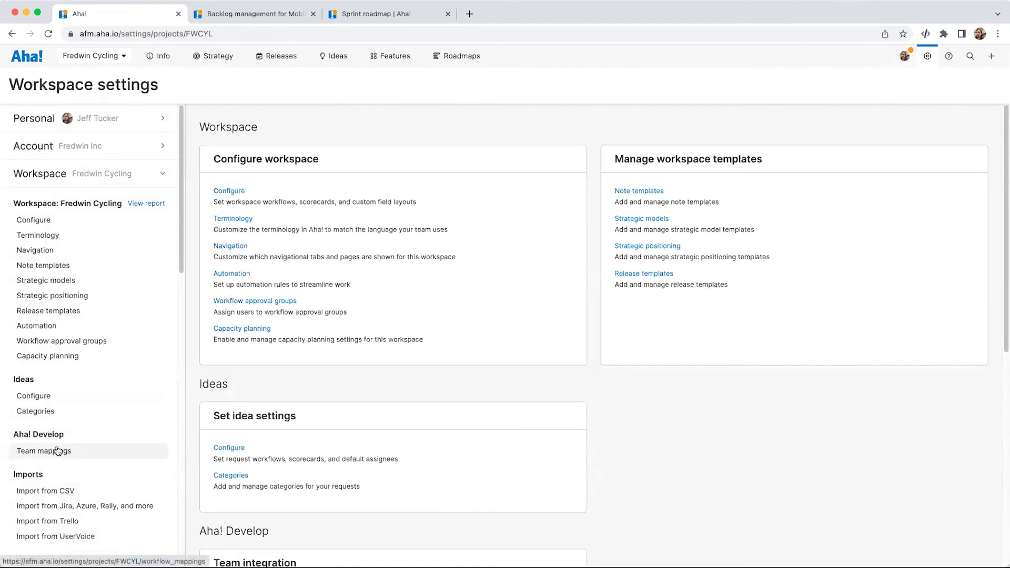
click(31, 450)
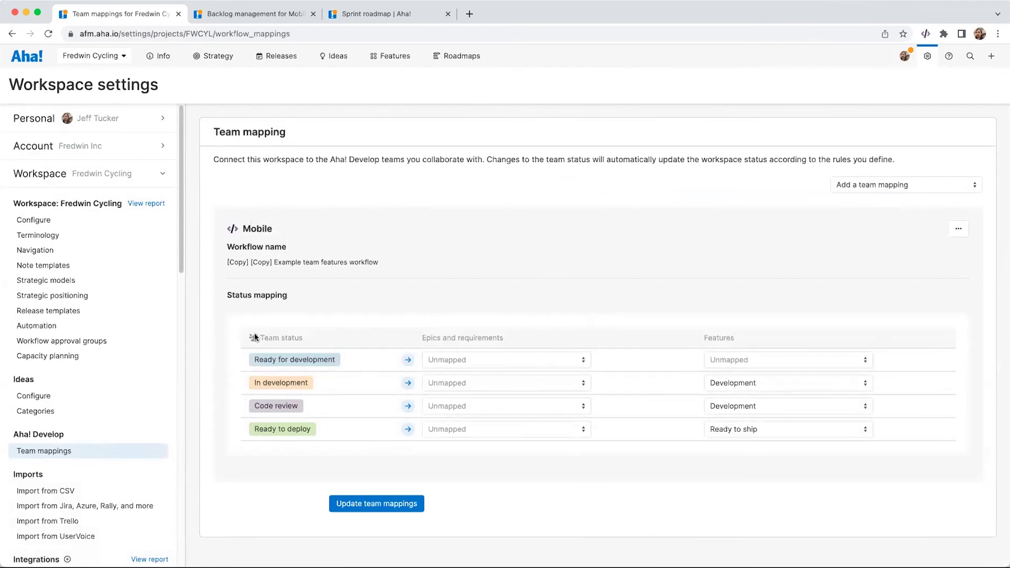
drag(262, 385, 322, 393)
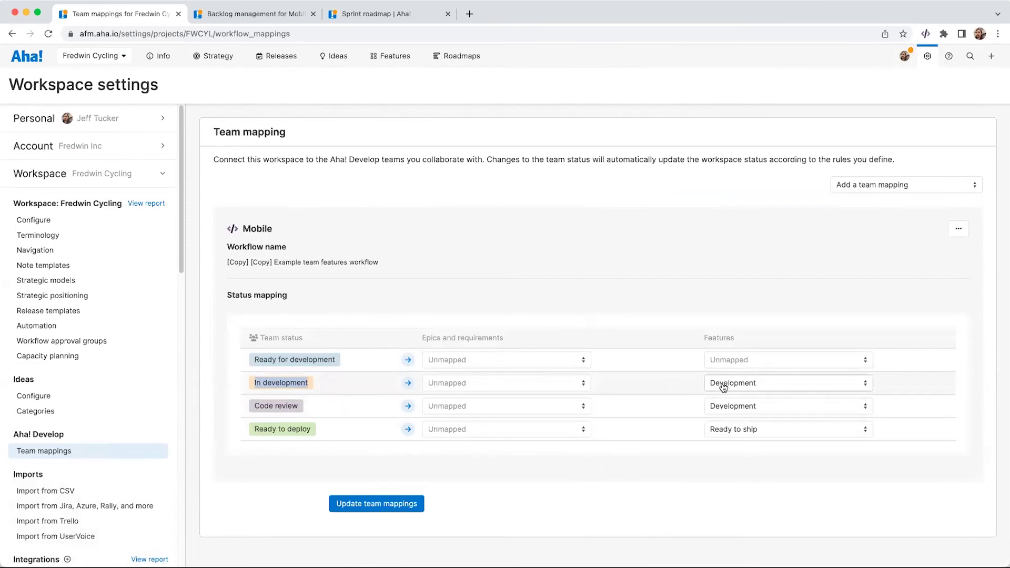
click(311, 397)
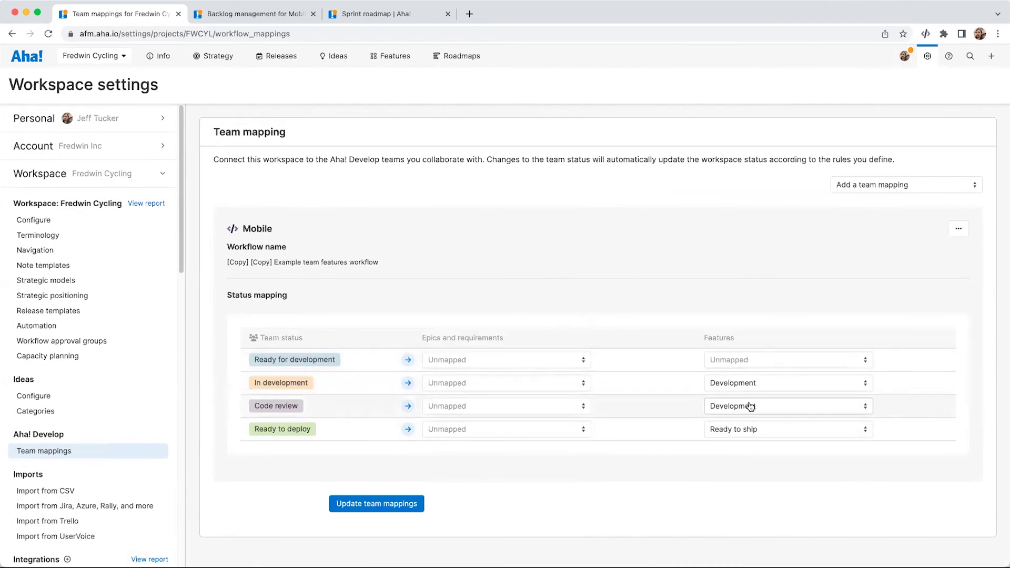
click(384, 62)
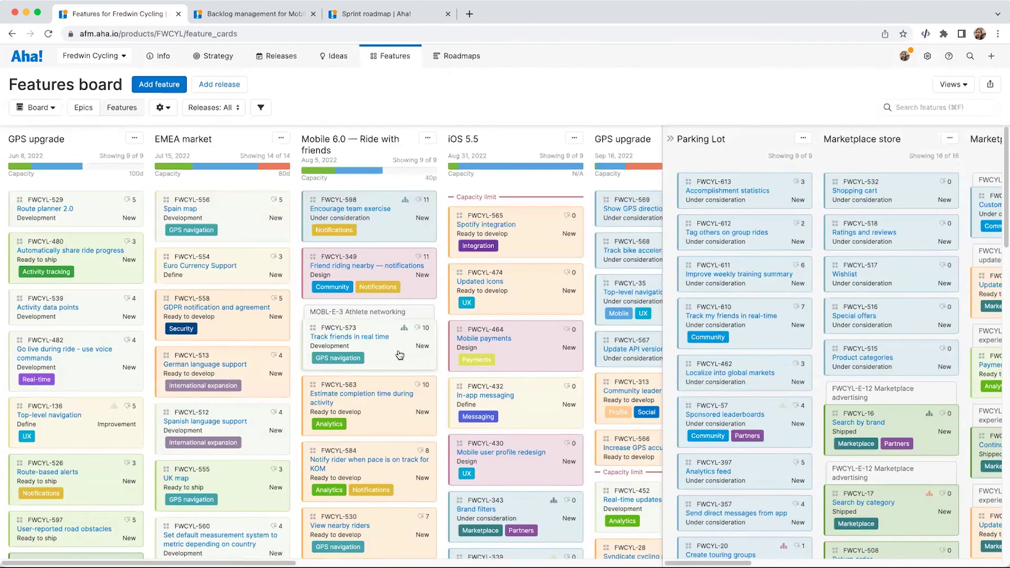
Step: Open FWCYL-573 on the Features board to confirm its status is Development
click(400, 360)
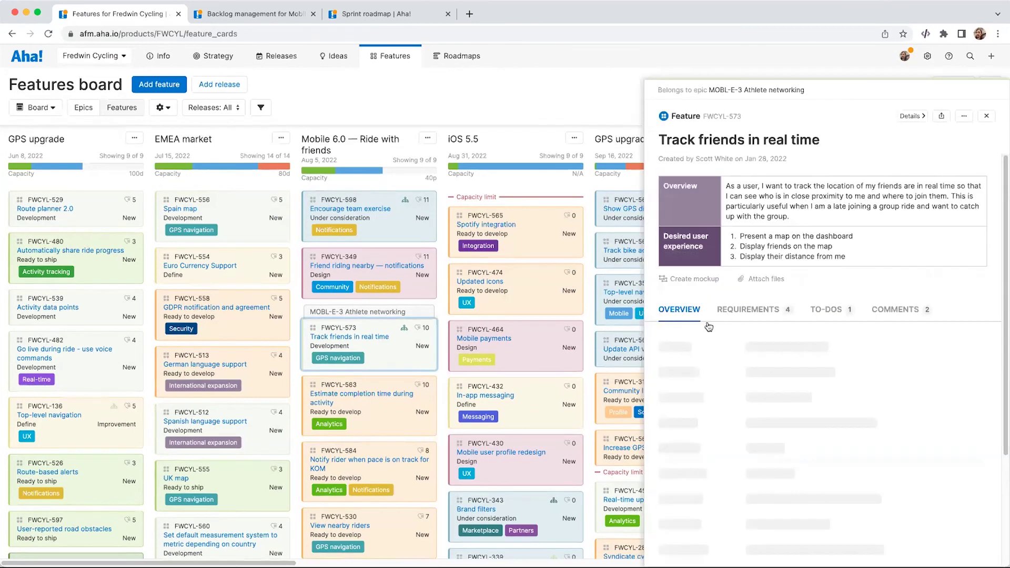